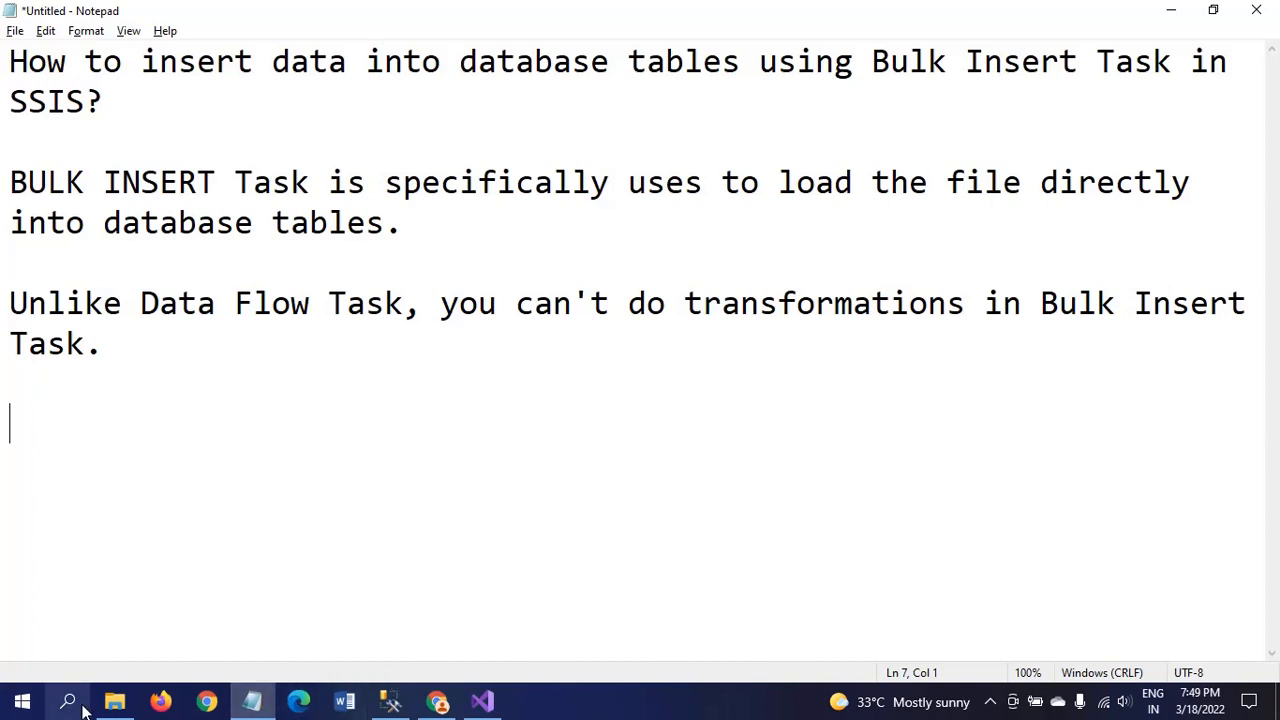
Open the Emp_Data CSV file from D:\Files in Excel, examine its columns down to the last row, and close it.
{"action": "left_click", "coordinate": [115, 704]}
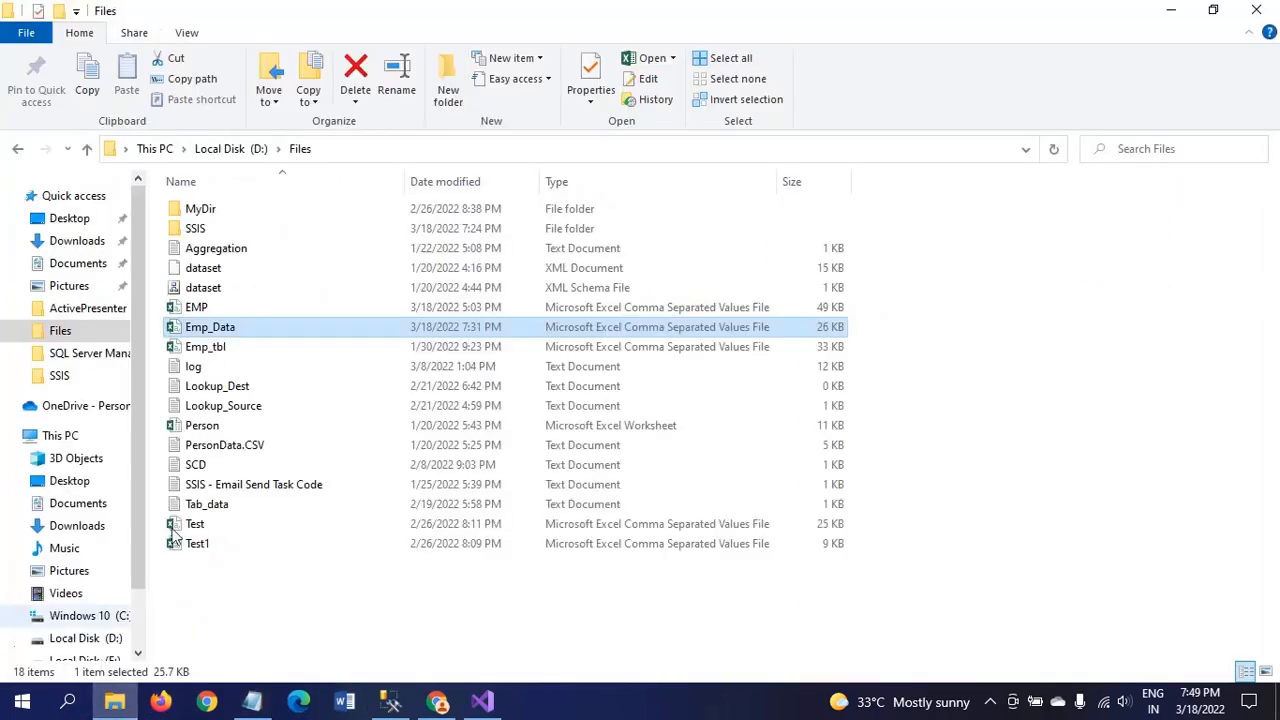
{"action": "double_click", "coordinate": [211, 331]}
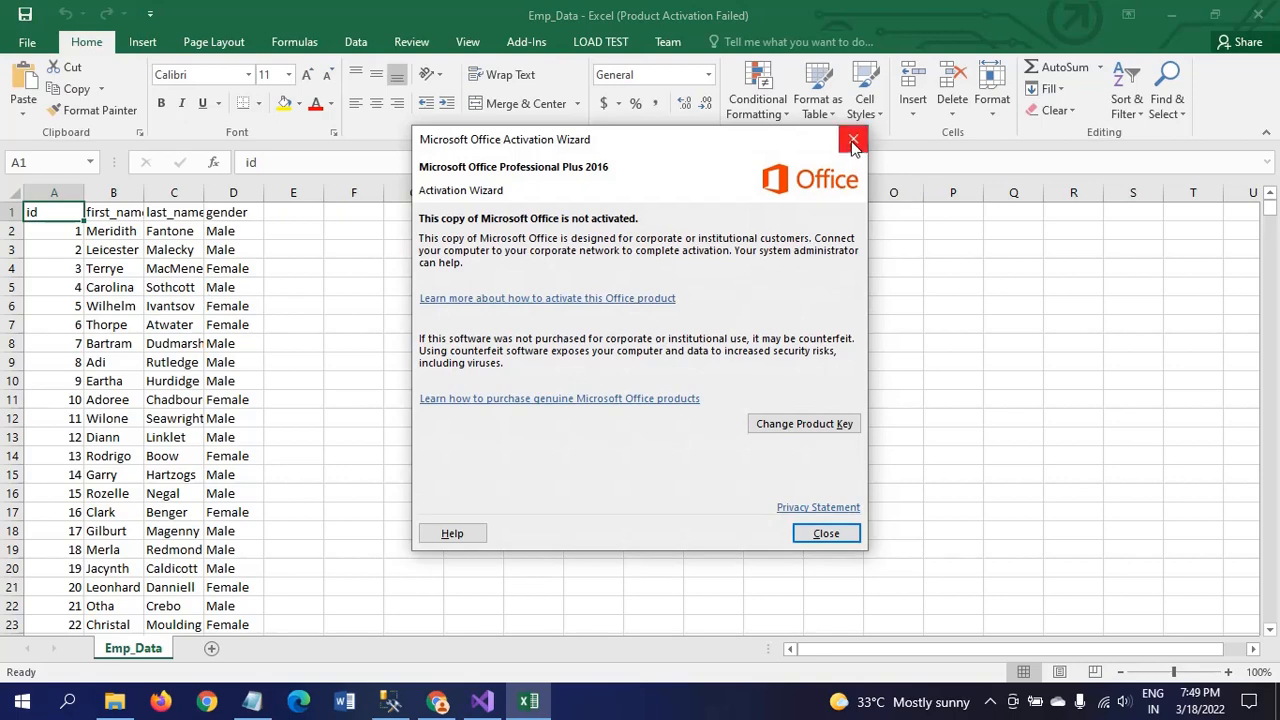
{"action": "left_click", "coordinate": [853, 139]}
{"action": "left_click", "coordinate": [64, 404]}
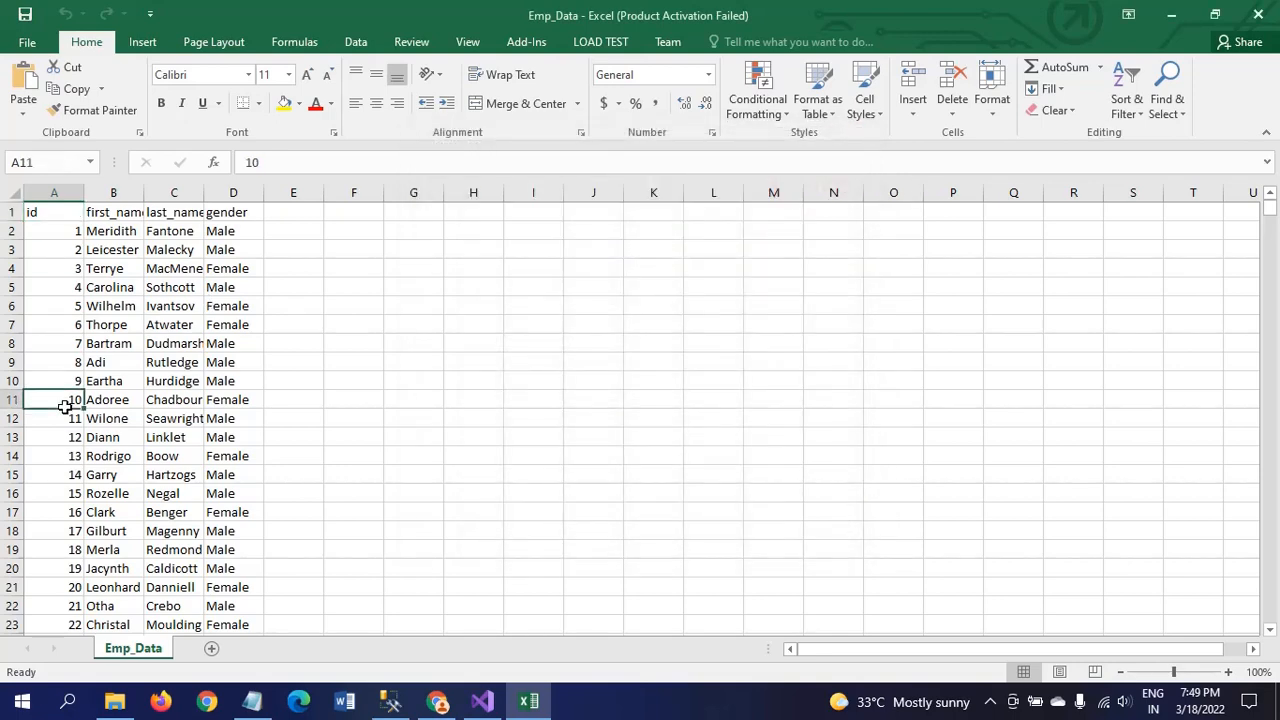
{"action": "key", "text": "ctrl+Down"}
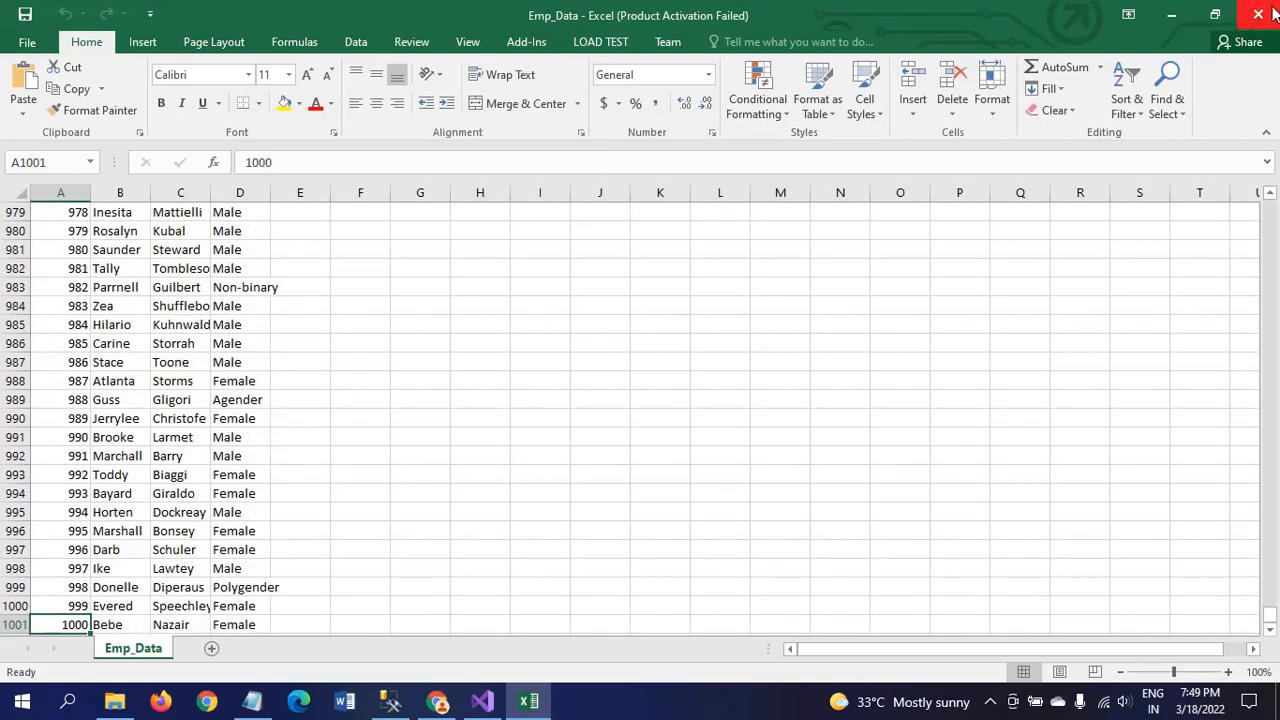
{"action": "left_click", "coordinate": [1272, 13]}
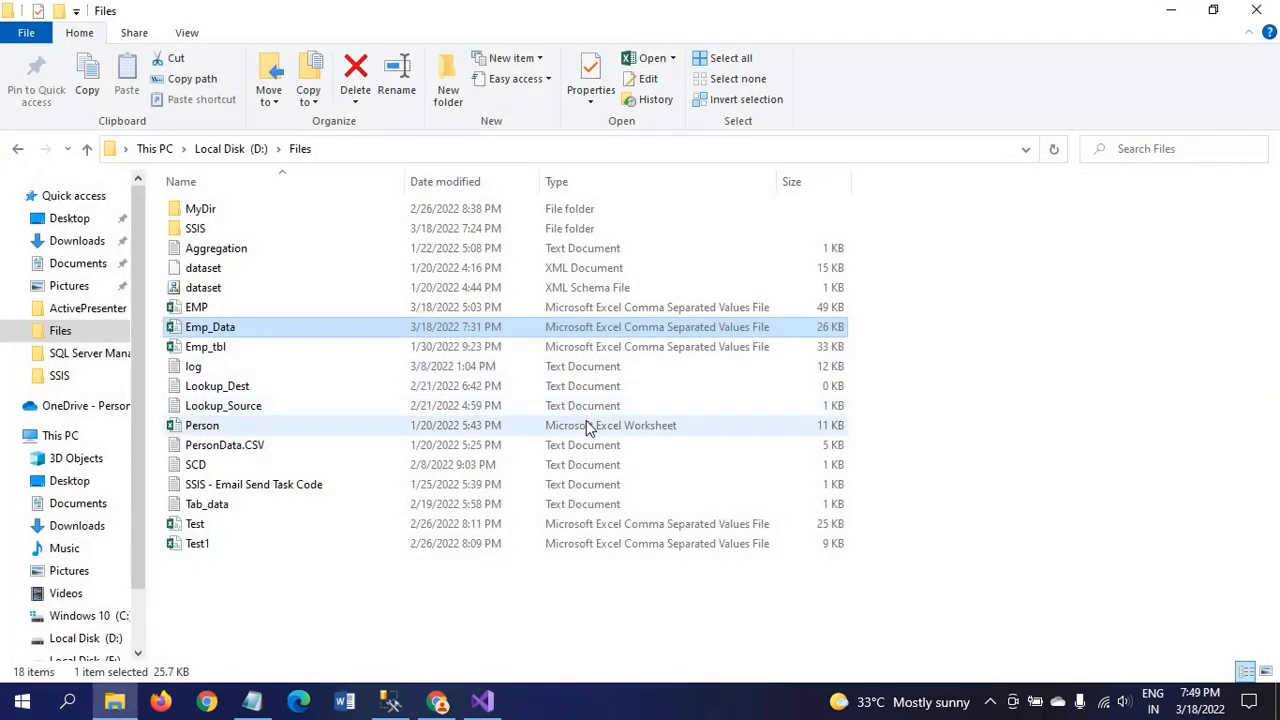
Switch to SQL Server Management Studio and run the SELECT query on [Sample].[dbo].[employee_tbl].
{"action": "key", "text": "alt+Tab"}
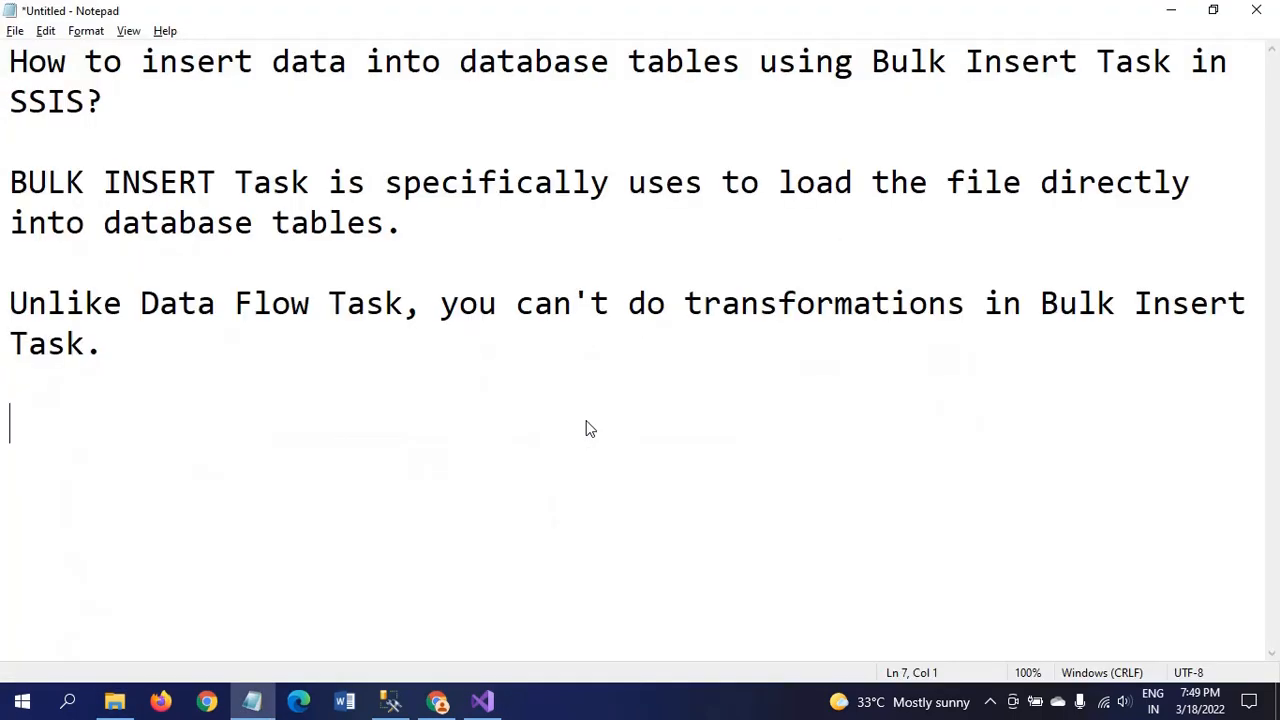
{"action": "key", "text": "alt+Tab"}
{"action": "key", "text": "alt+Tab"}
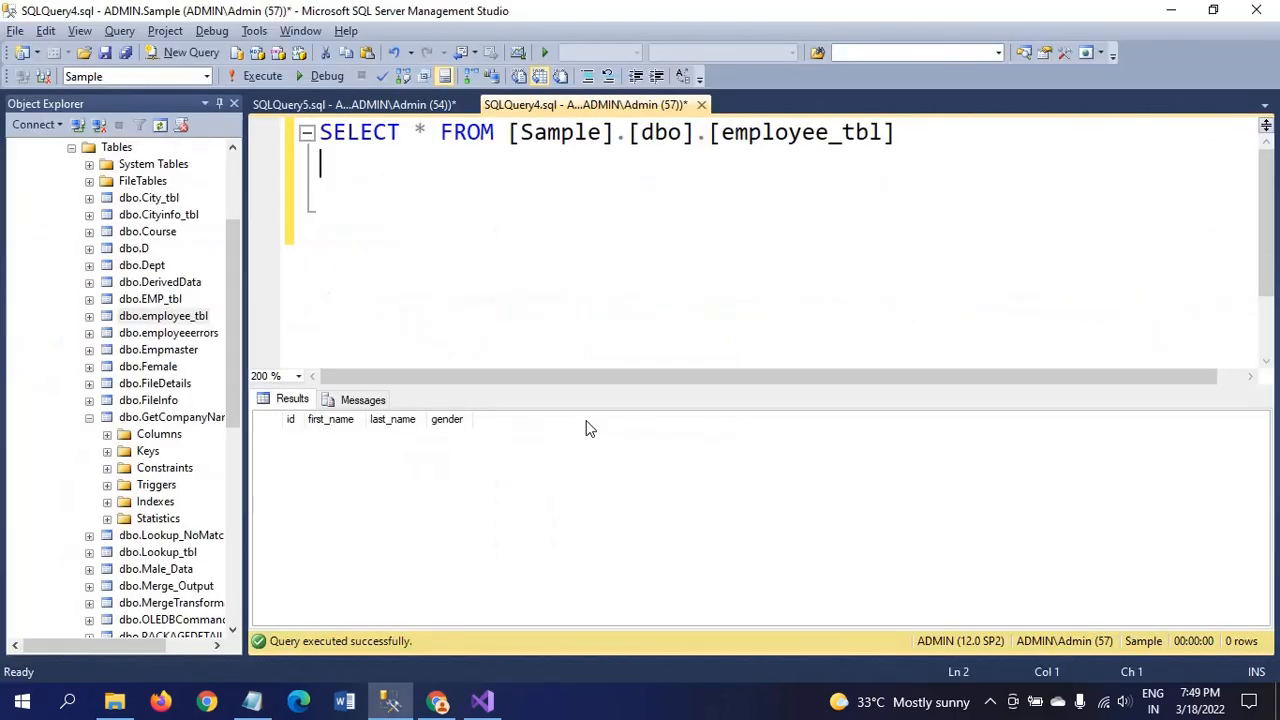
{"action": "left_click", "coordinate": [257, 78]}
Switch to Visual Studio and add a Bulk Insert Task to the control flow of Package3.dtsx.
{"action": "left_click", "coordinate": [482, 701]}
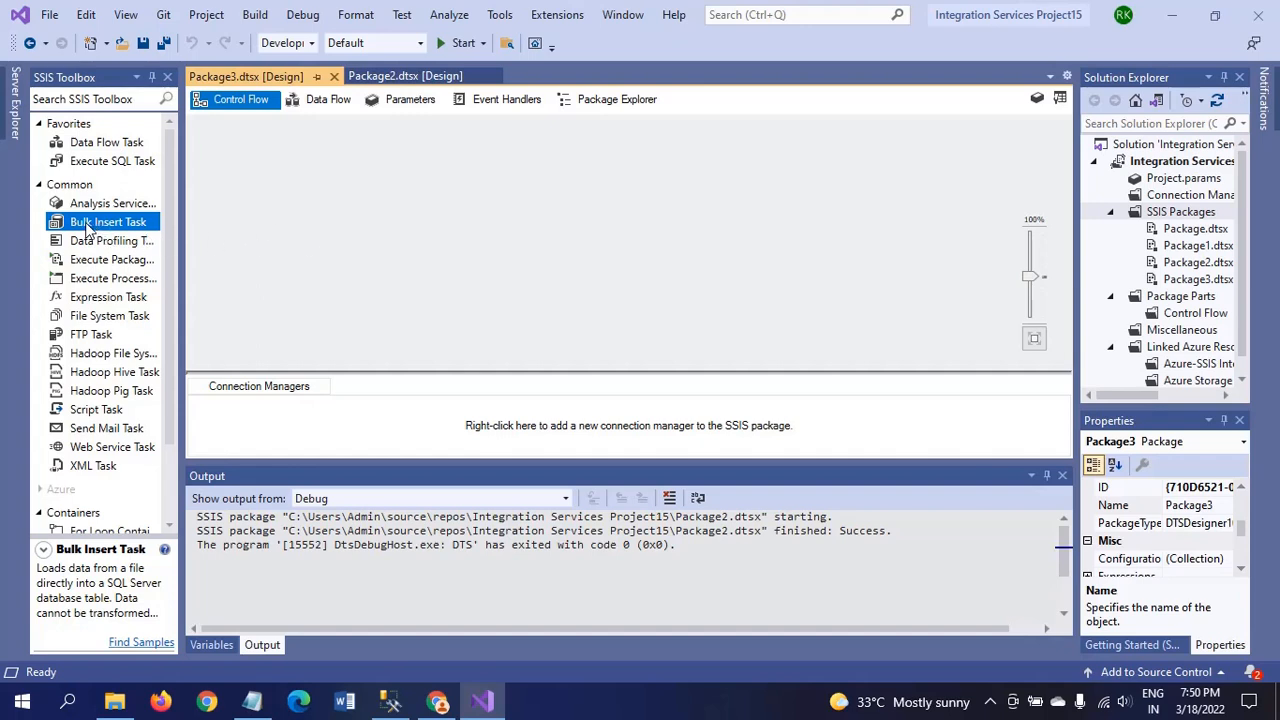
{"action": "left_click_drag", "start_coordinate": [88, 228], "coordinate": [541, 163]}
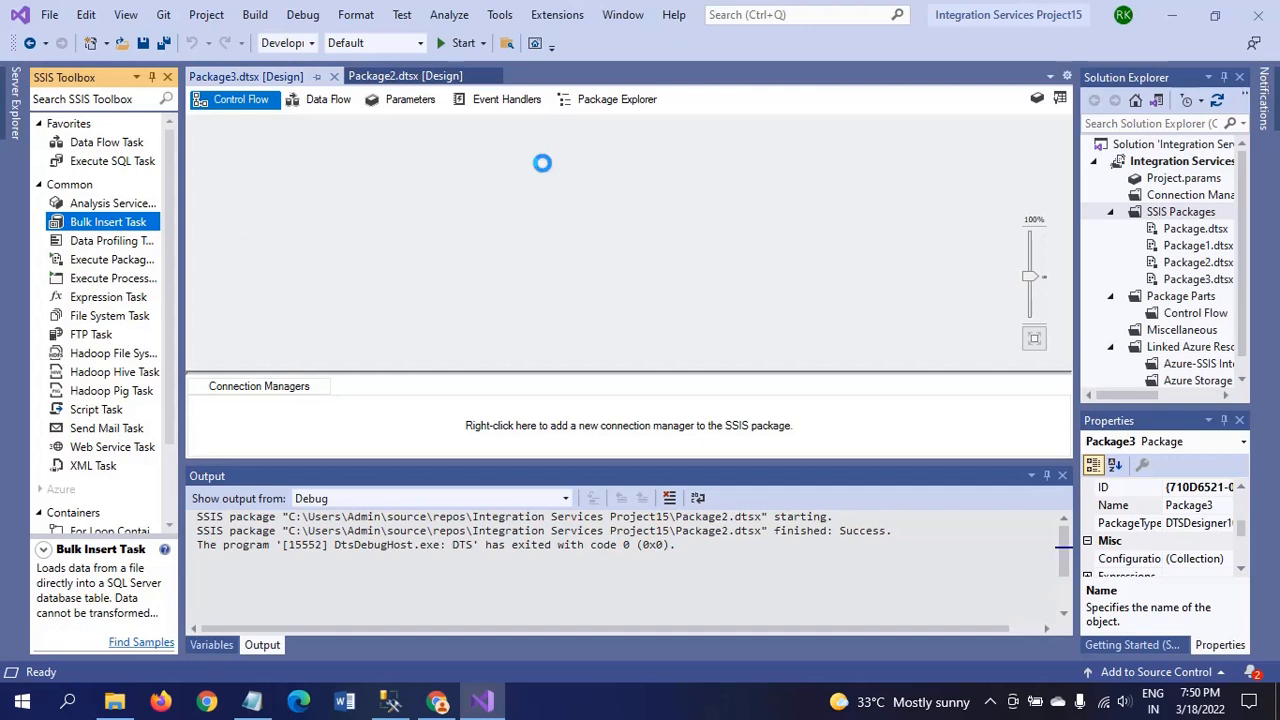
{"action": "left_click_drag", "start_coordinate": [614, 183], "coordinate": [569, 183]}
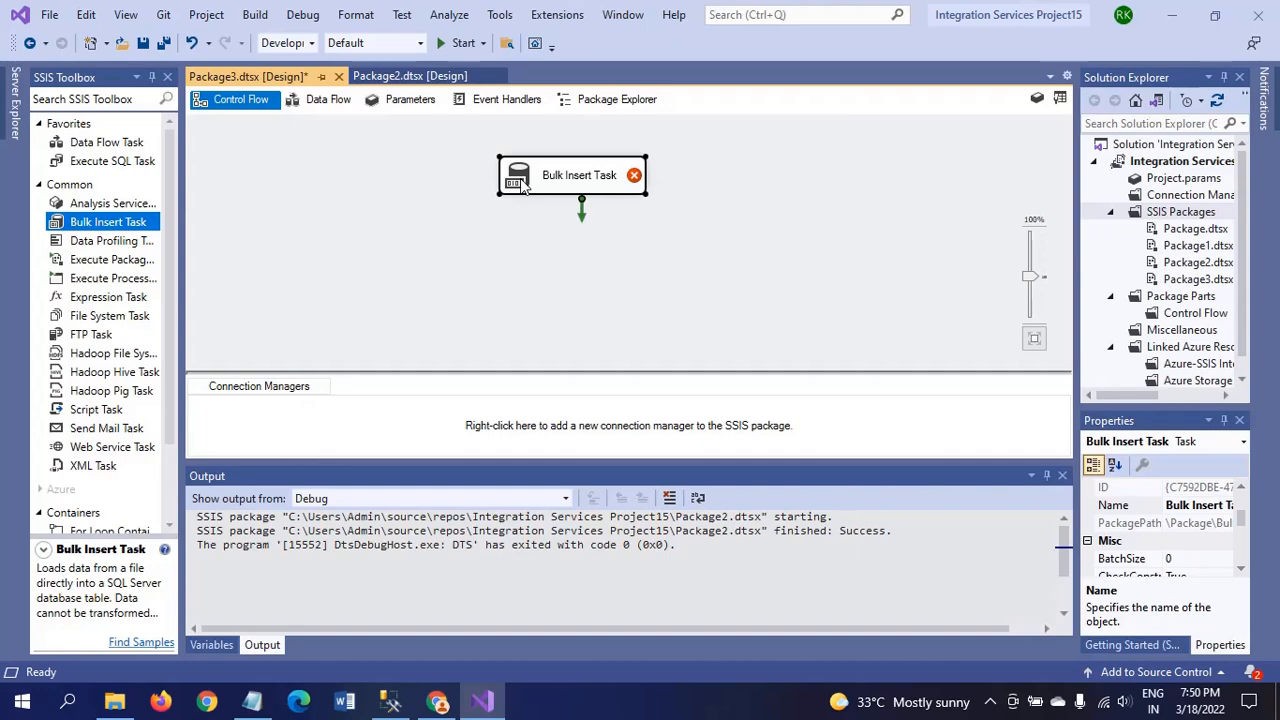
Set the Bulk Insert Task's destination connection to a new OLE DB connection manager using ADMIN.Sample.
{"action": "double_click", "coordinate": [522, 188]}
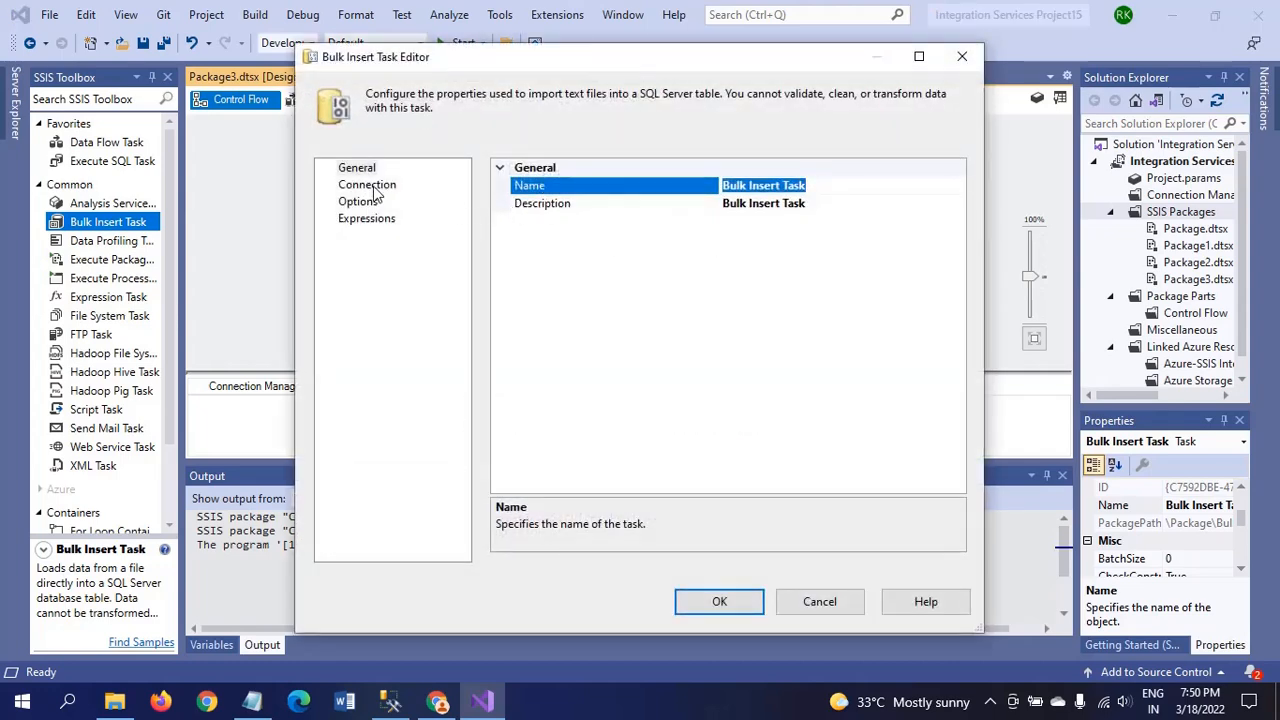
{"action": "left_click", "coordinate": [373, 186]}
{"action": "left_click", "coordinate": [700, 190]}
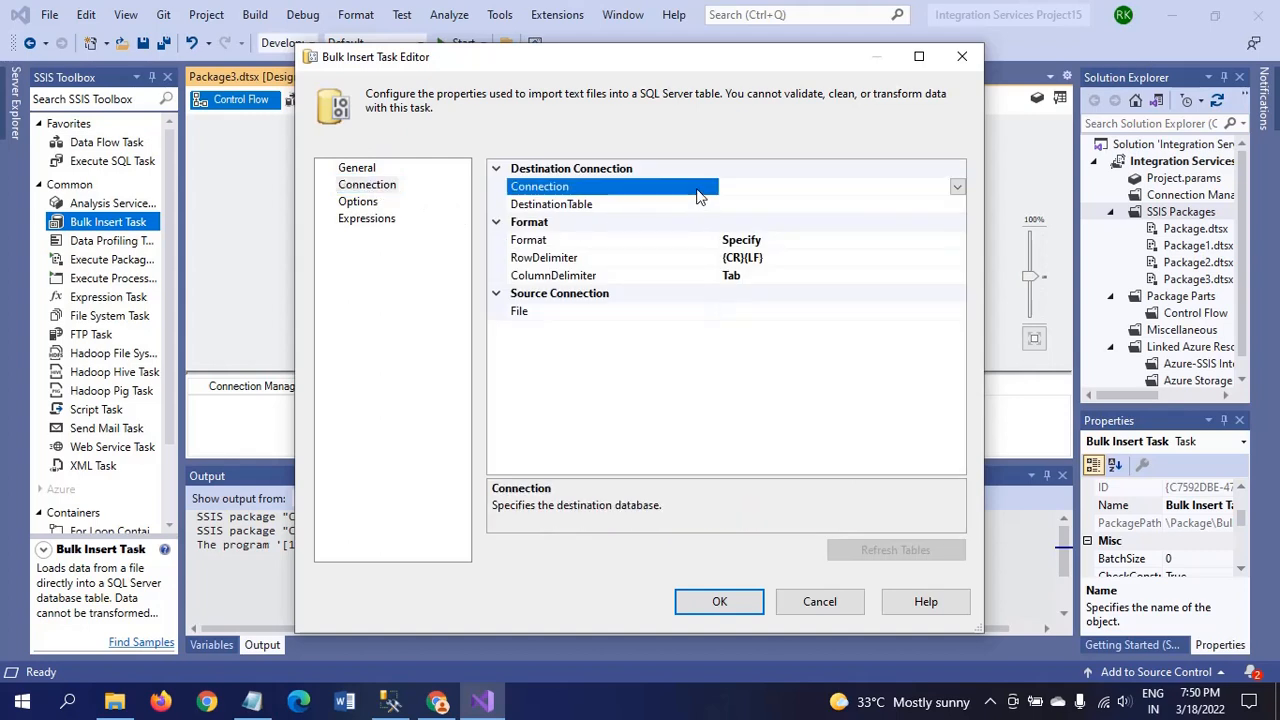
{"action": "left_click", "coordinate": [957, 188]}
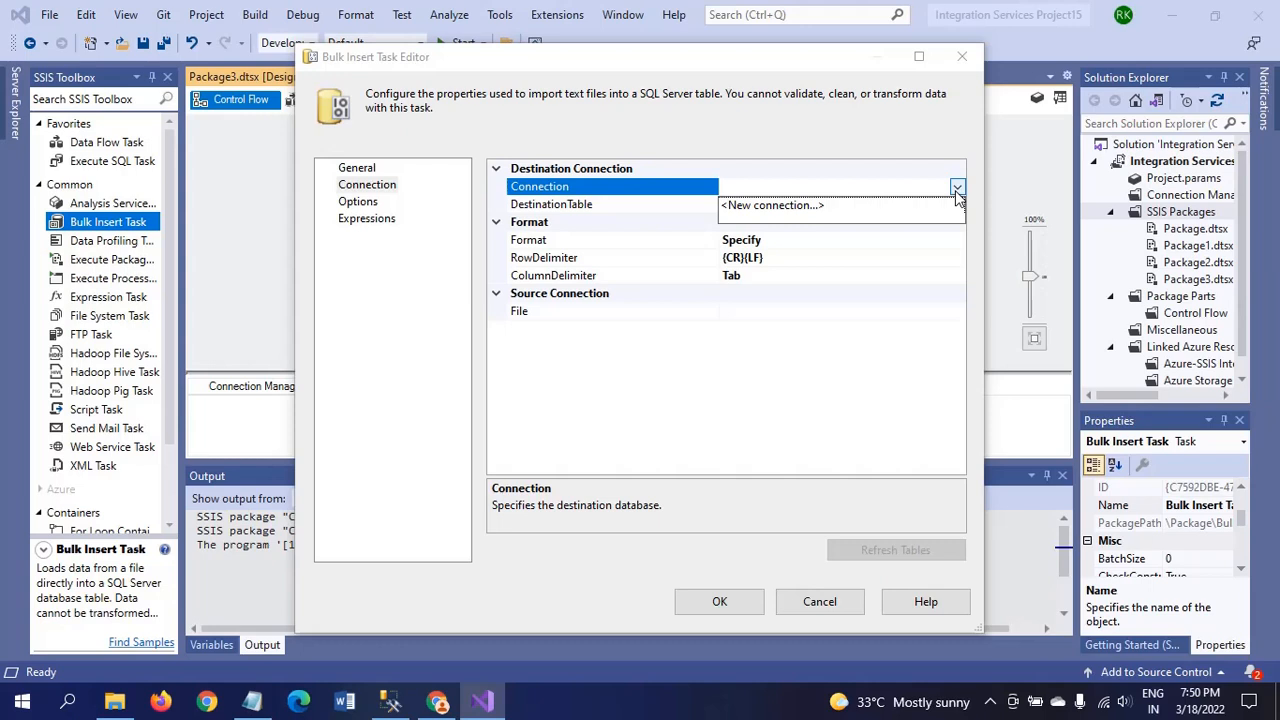
{"action": "left_click", "coordinate": [781, 207]}
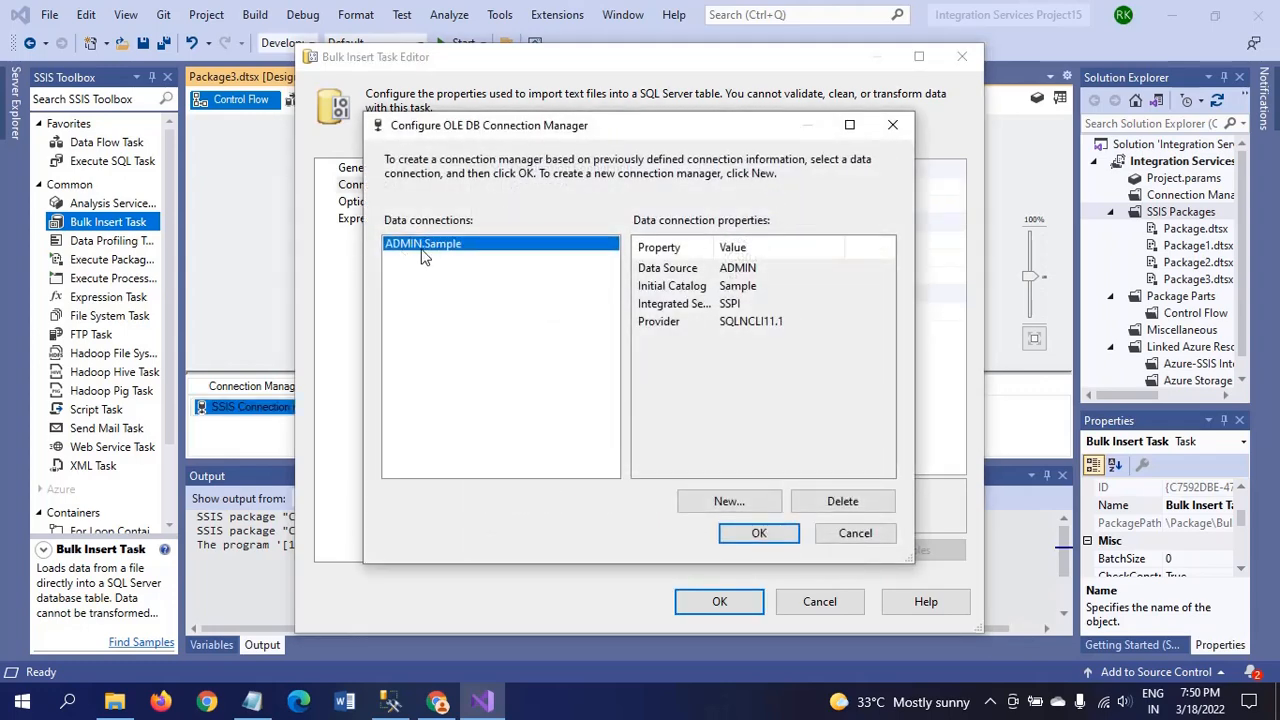
{"action": "left_click", "coordinate": [757, 532]}
Set the Bulk Insert Task's destination table to [dbo].[employee_tbl].
{"action": "left_click", "coordinate": [610, 204]}
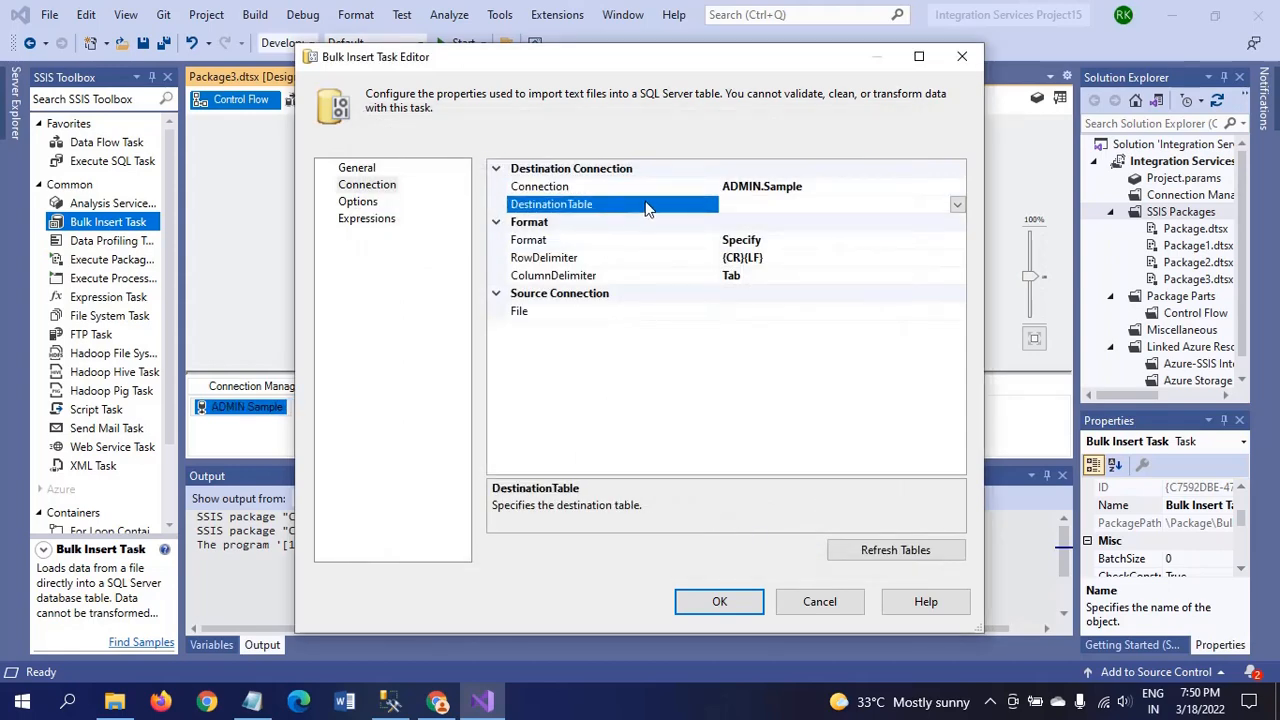
{"action": "left_click", "coordinate": [957, 205]}
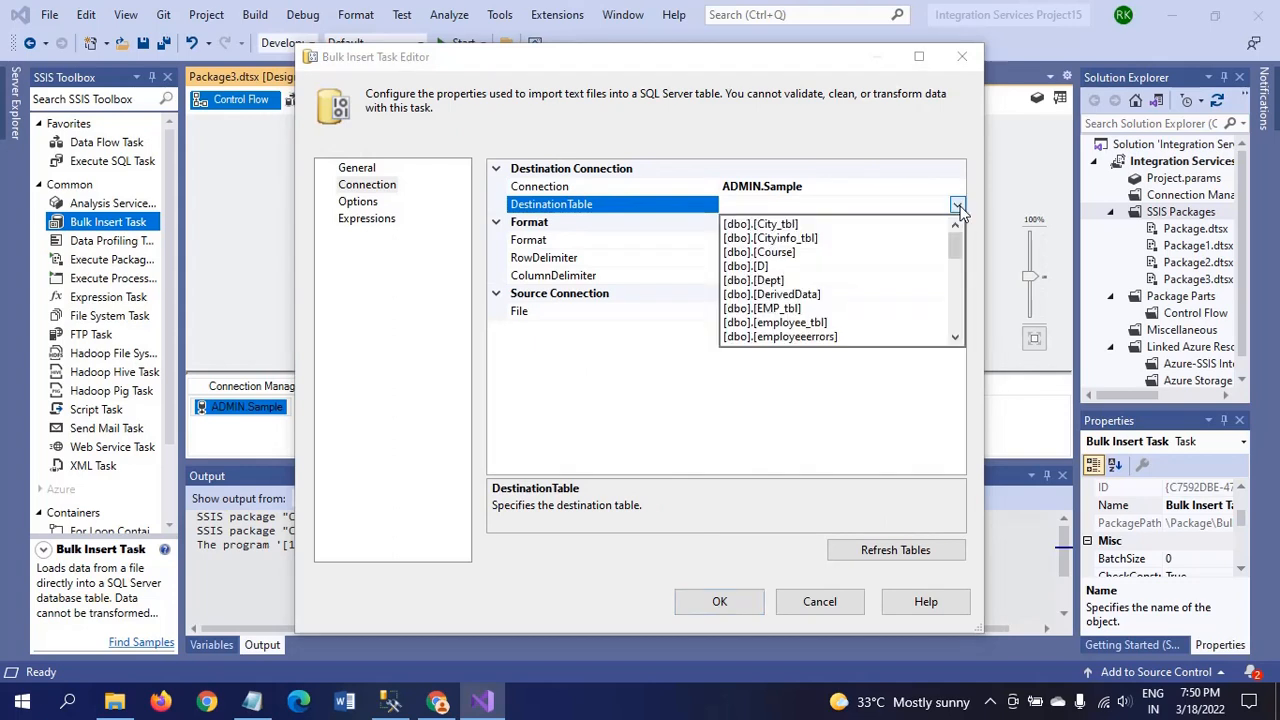
{"action": "left_click", "coordinate": [812, 322]}
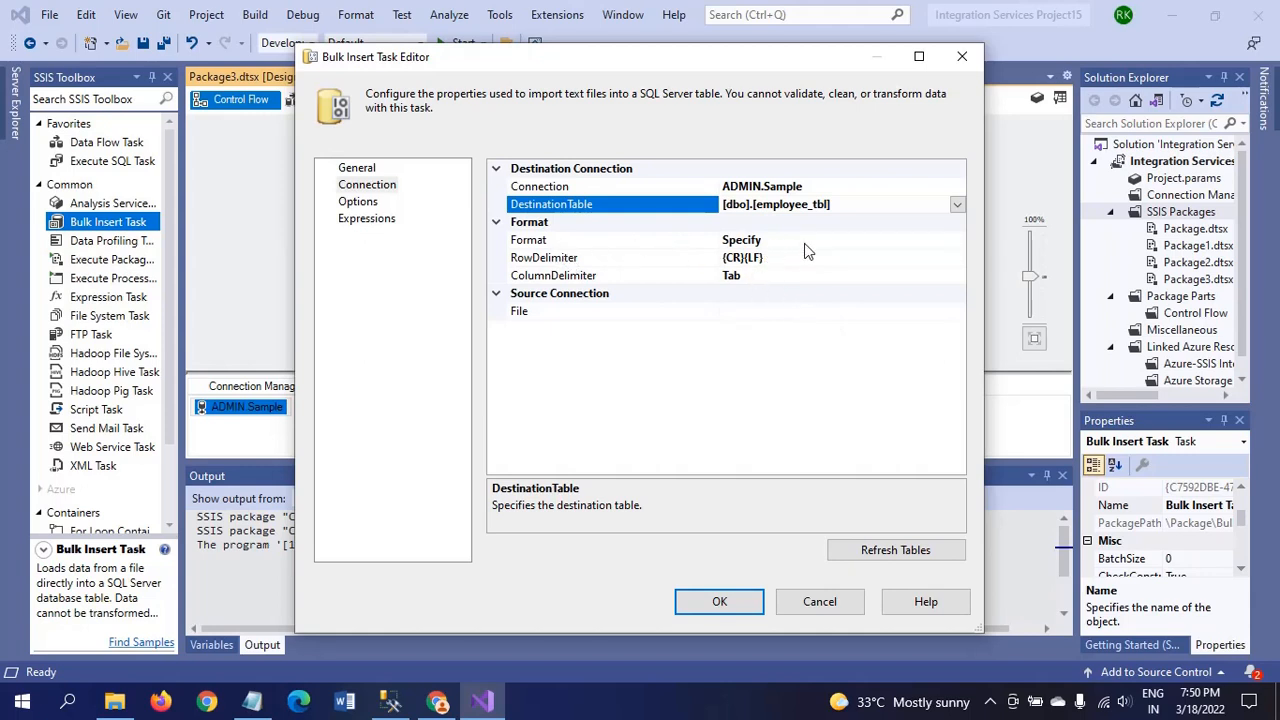
Try the Use File option for the input data format and return the format to Specify.
{"action": "left_click", "coordinate": [869, 242]}
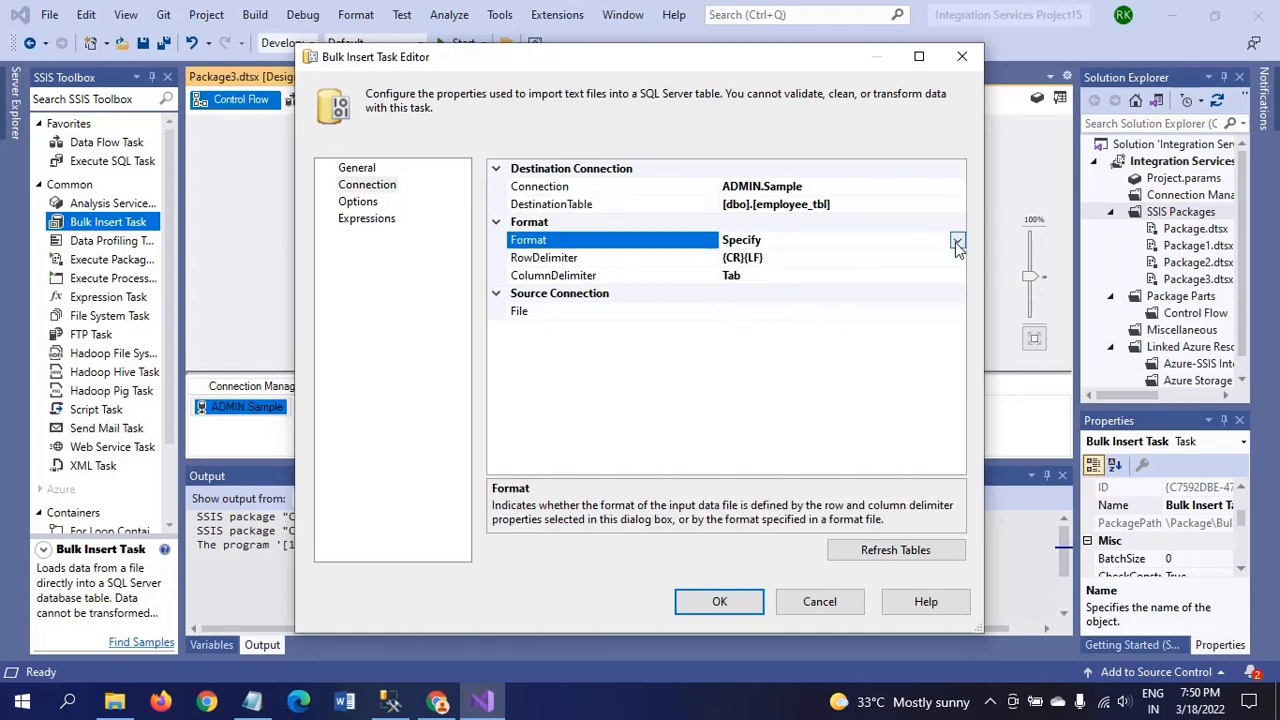
{"action": "left_click", "coordinate": [957, 240]}
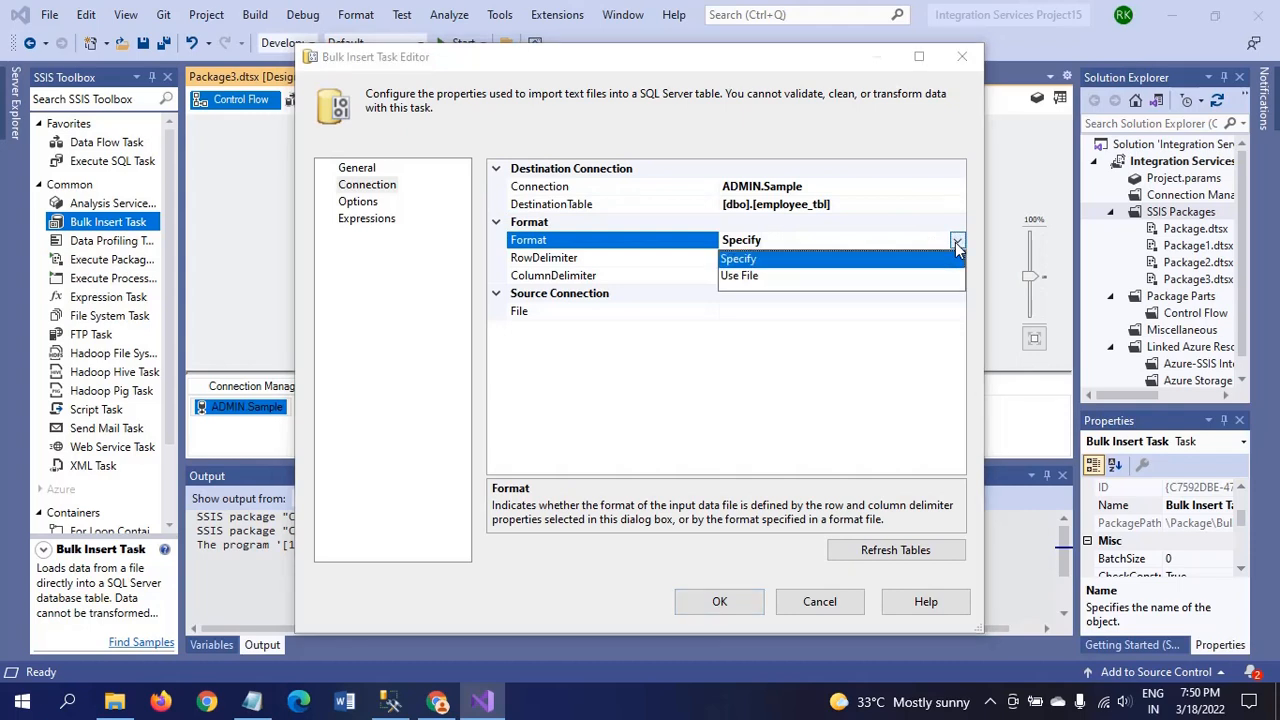
{"action": "double_click", "coordinate": [815, 239]}
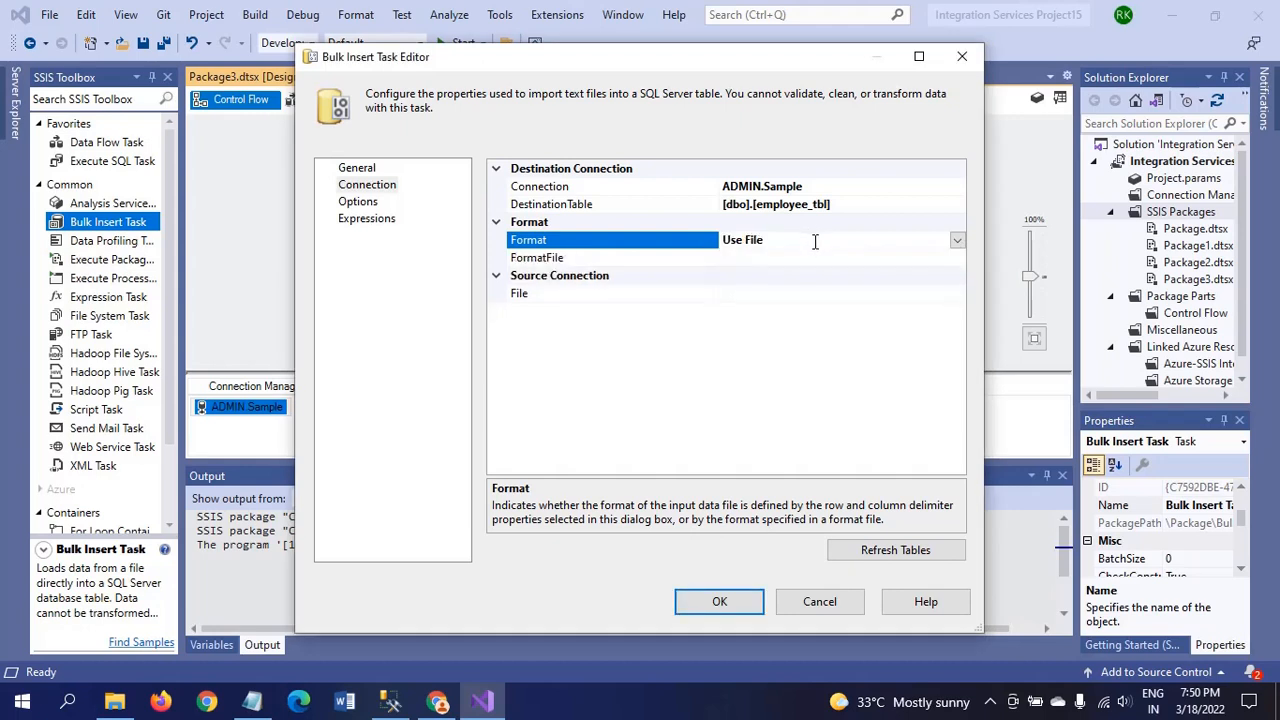
{"action": "left_click", "coordinate": [499, 225]}
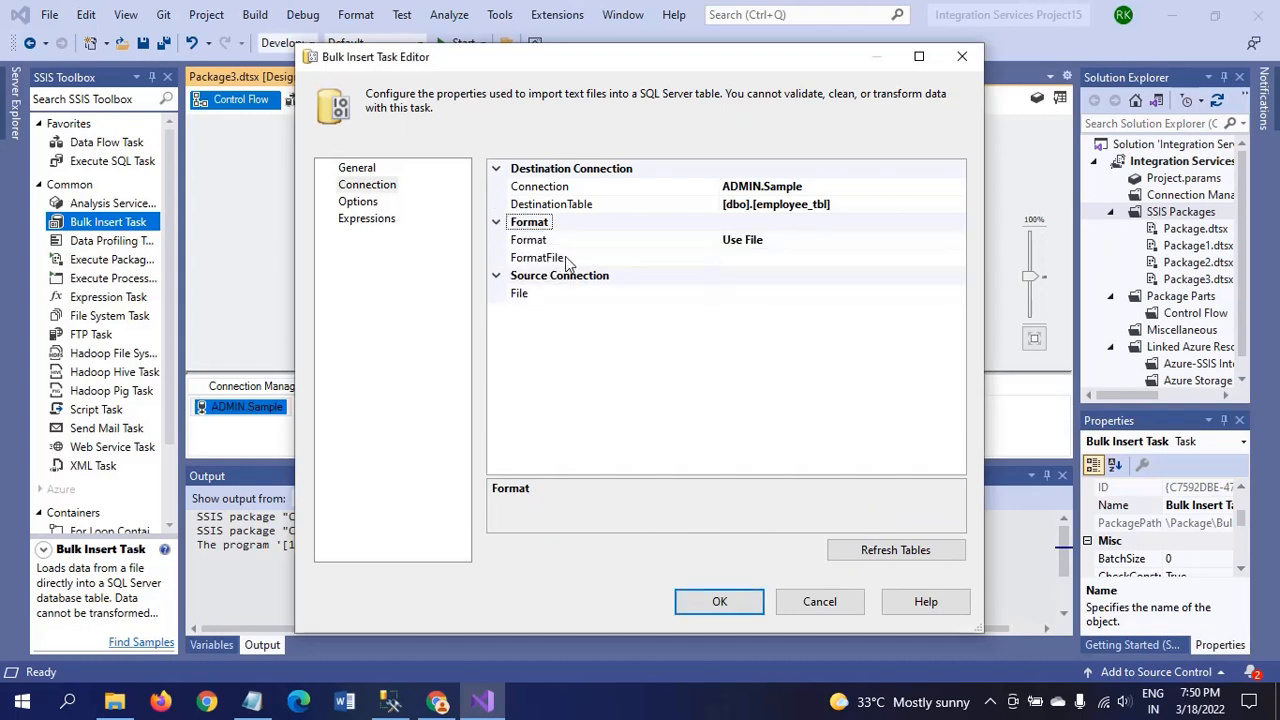
{"action": "left_click", "coordinate": [793, 241]}
{"action": "left_click", "coordinate": [957, 240]}
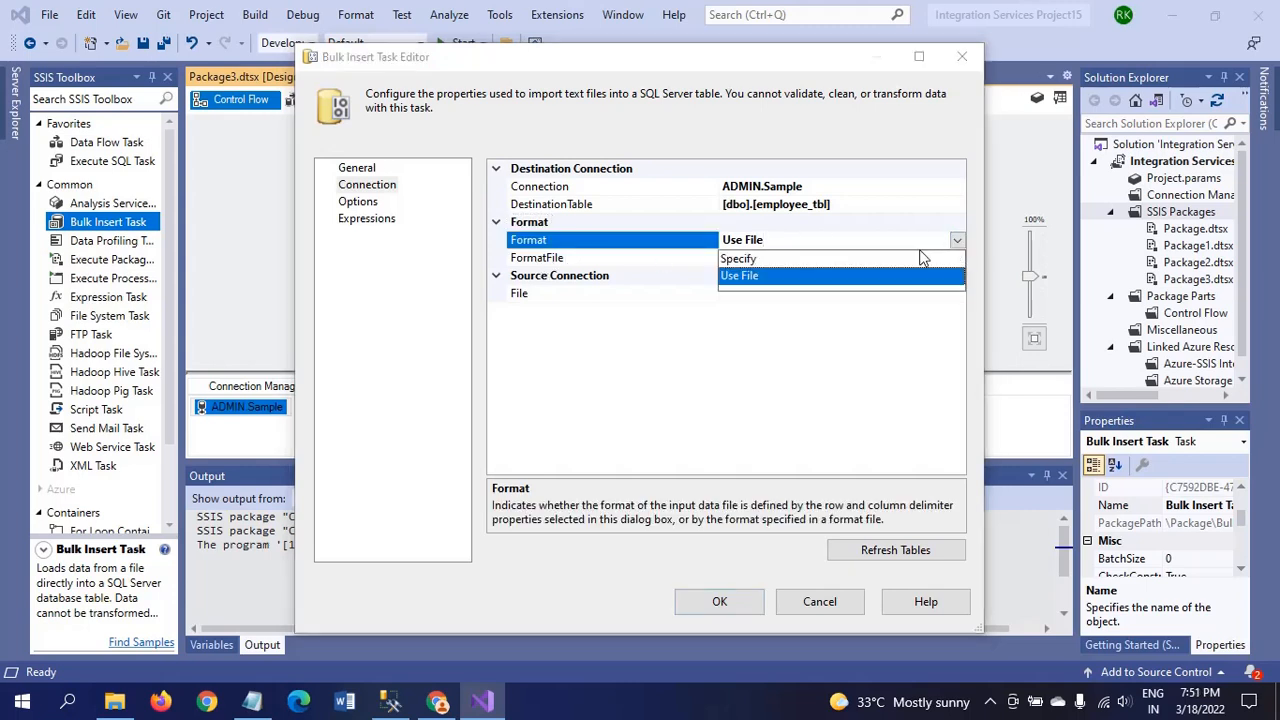
{"action": "left_click", "coordinate": [794, 259]}
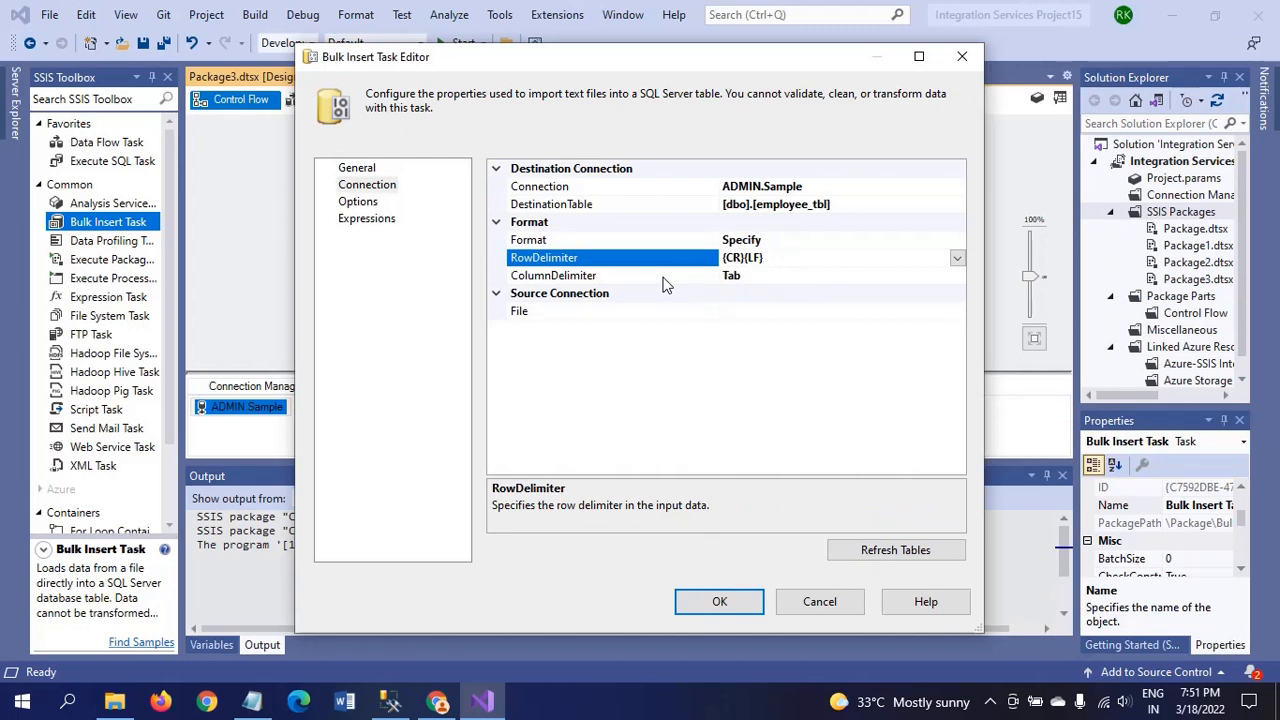
Set the column delimiter of the input file to Comma {,}.
{"action": "left_click", "coordinate": [760, 277]}
{"action": "left_click", "coordinate": [957, 276]}
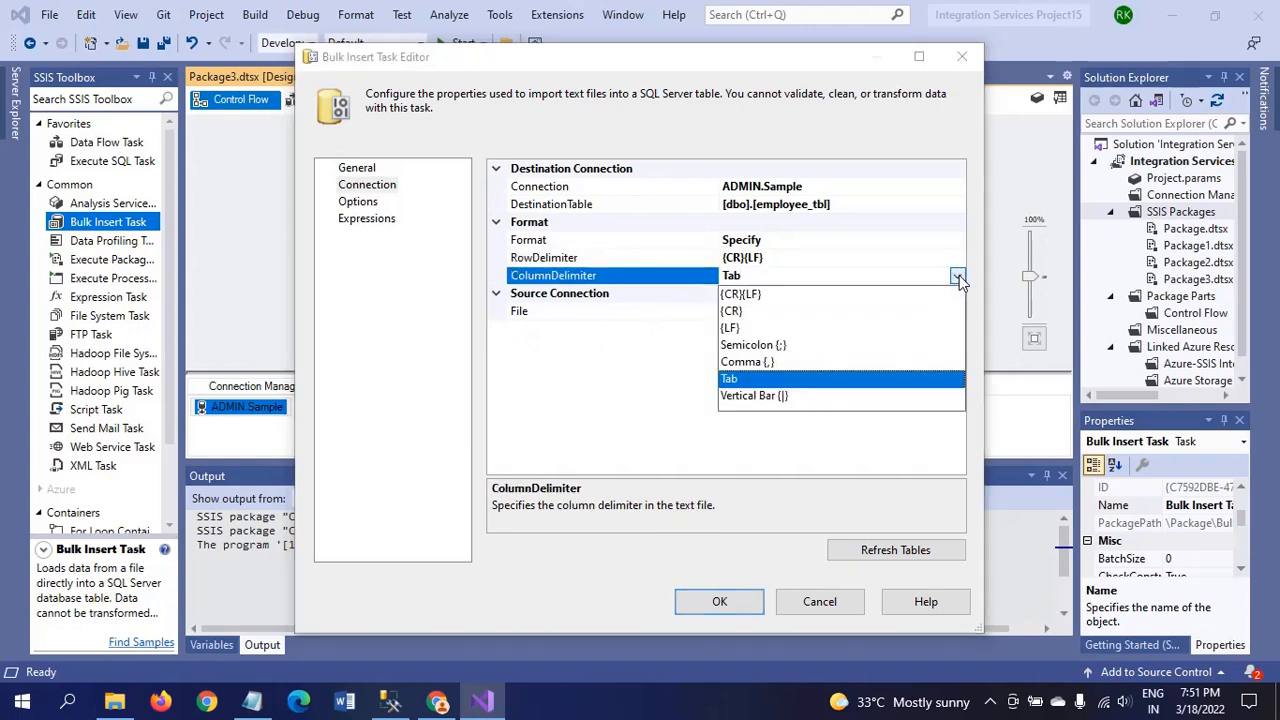
{"action": "left_click", "coordinate": [774, 360]}
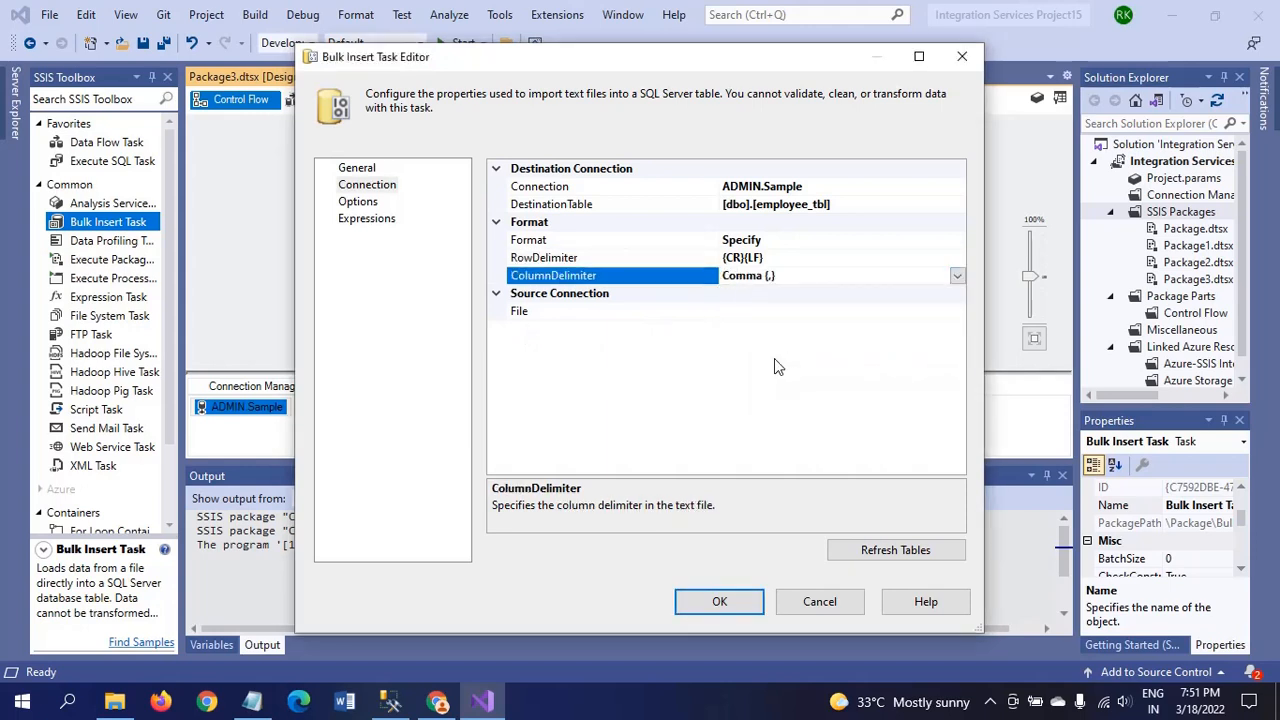
Create a new file connection of usage type Existing file pointing to D:\Files\Emp_Data.csv as the task's source.
{"action": "left_click", "coordinate": [541, 315]}
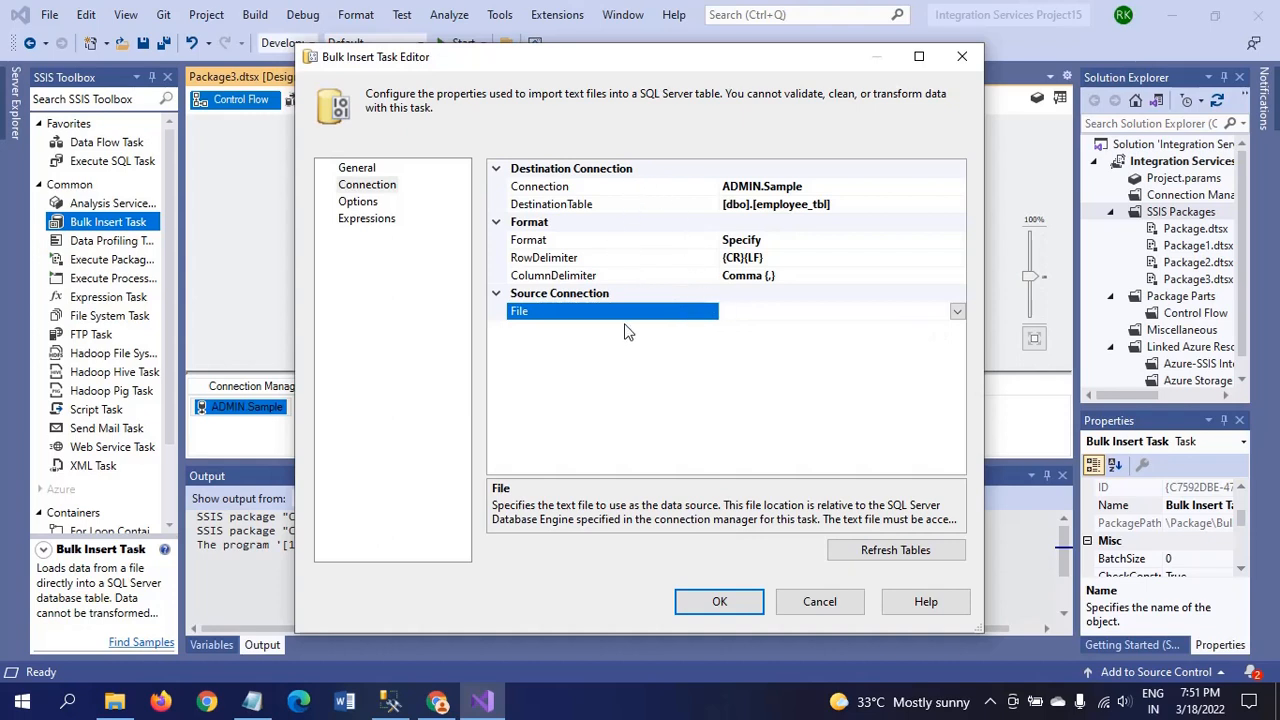
{"action": "left_click", "coordinate": [957, 313]}
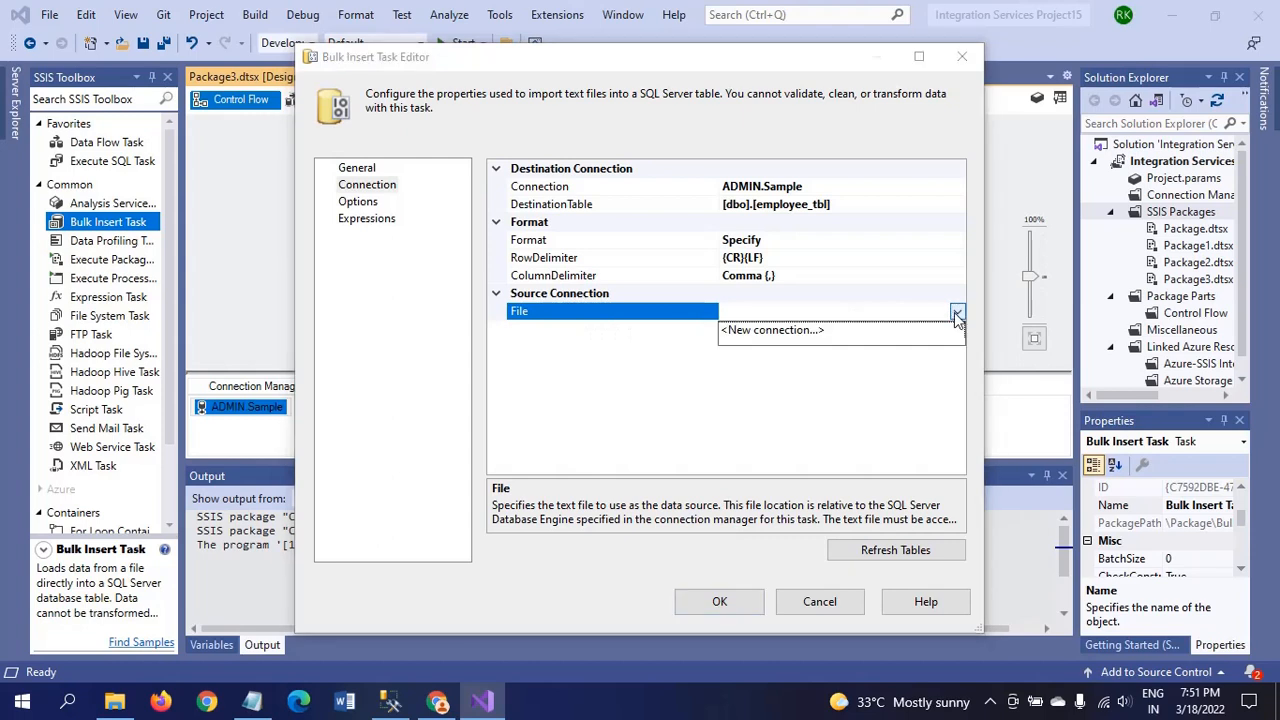
{"action": "left_click", "coordinate": [763, 333]}
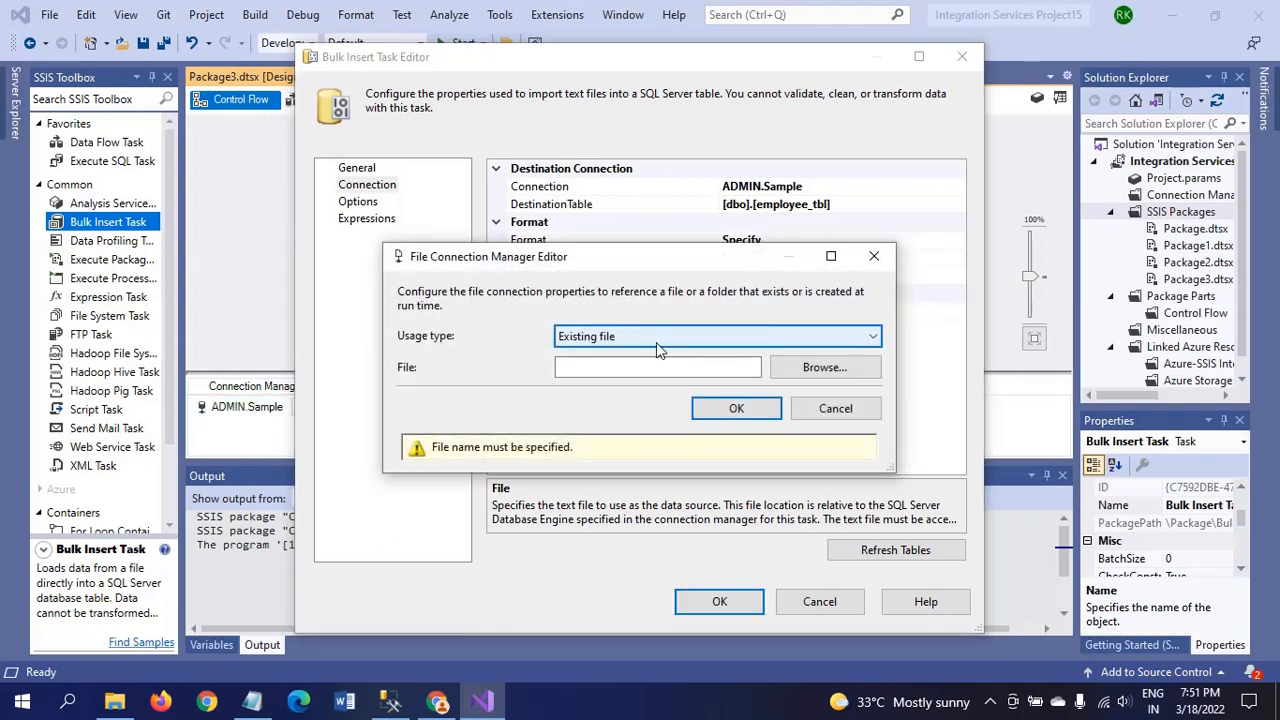
{"action": "left_click", "coordinate": [872, 337]}
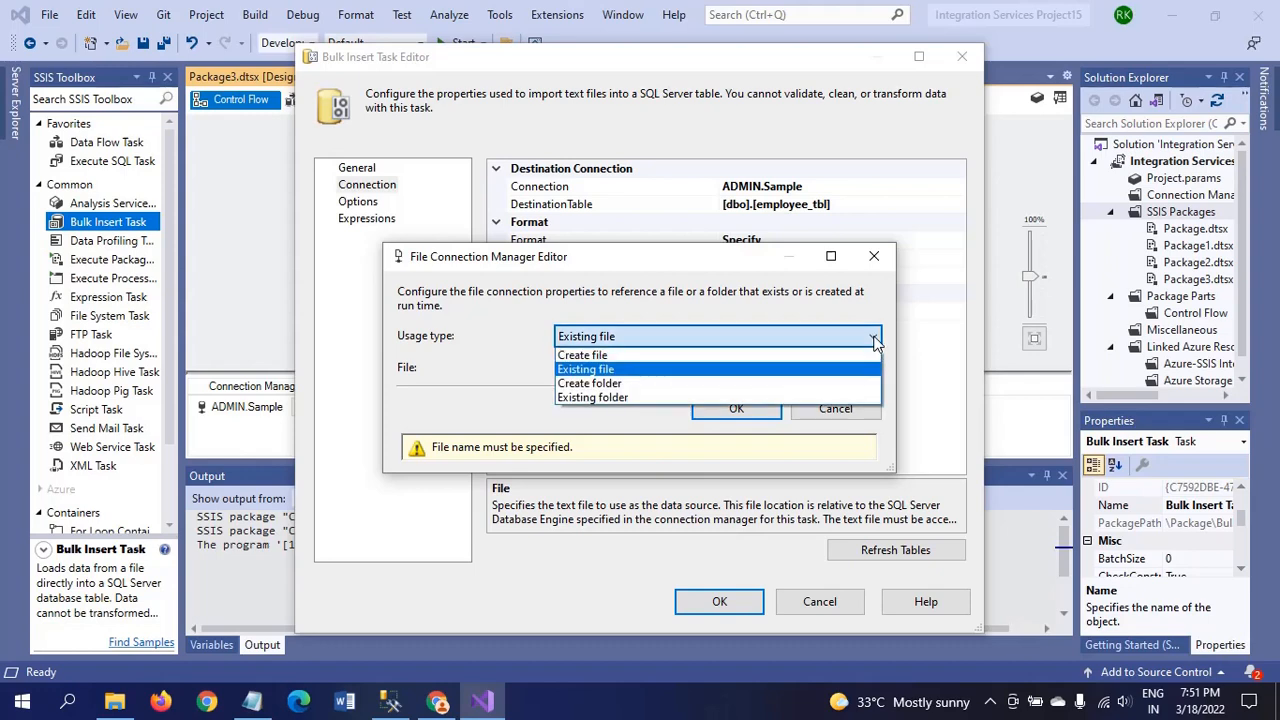
{"action": "left_click", "coordinate": [612, 370]}
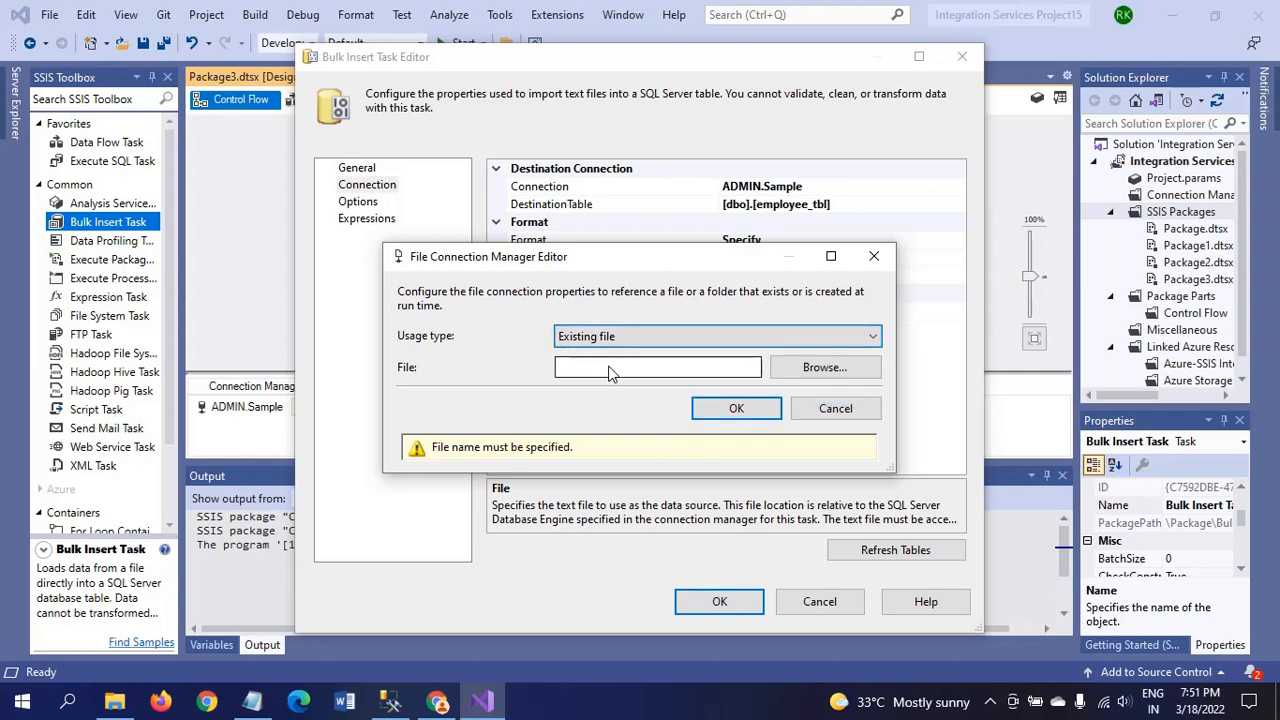
{"action": "left_click", "coordinate": [816, 370]}
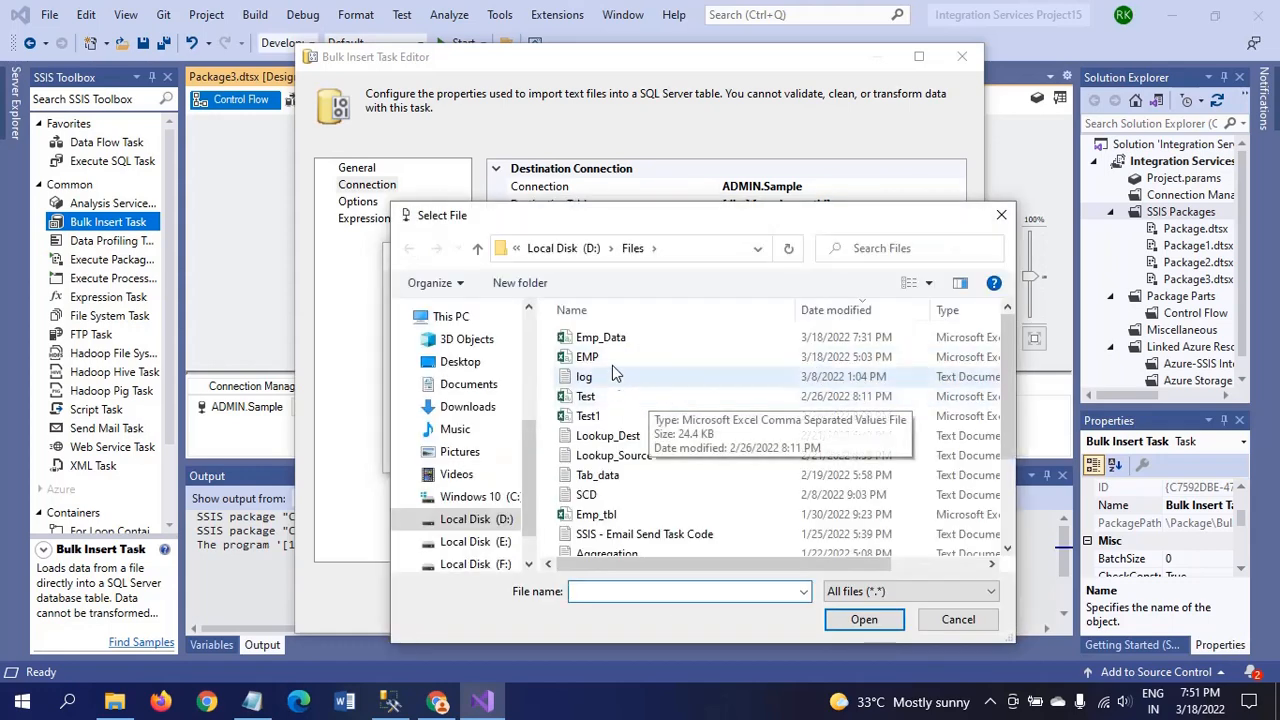
{"action": "left_click", "coordinate": [612, 339]}
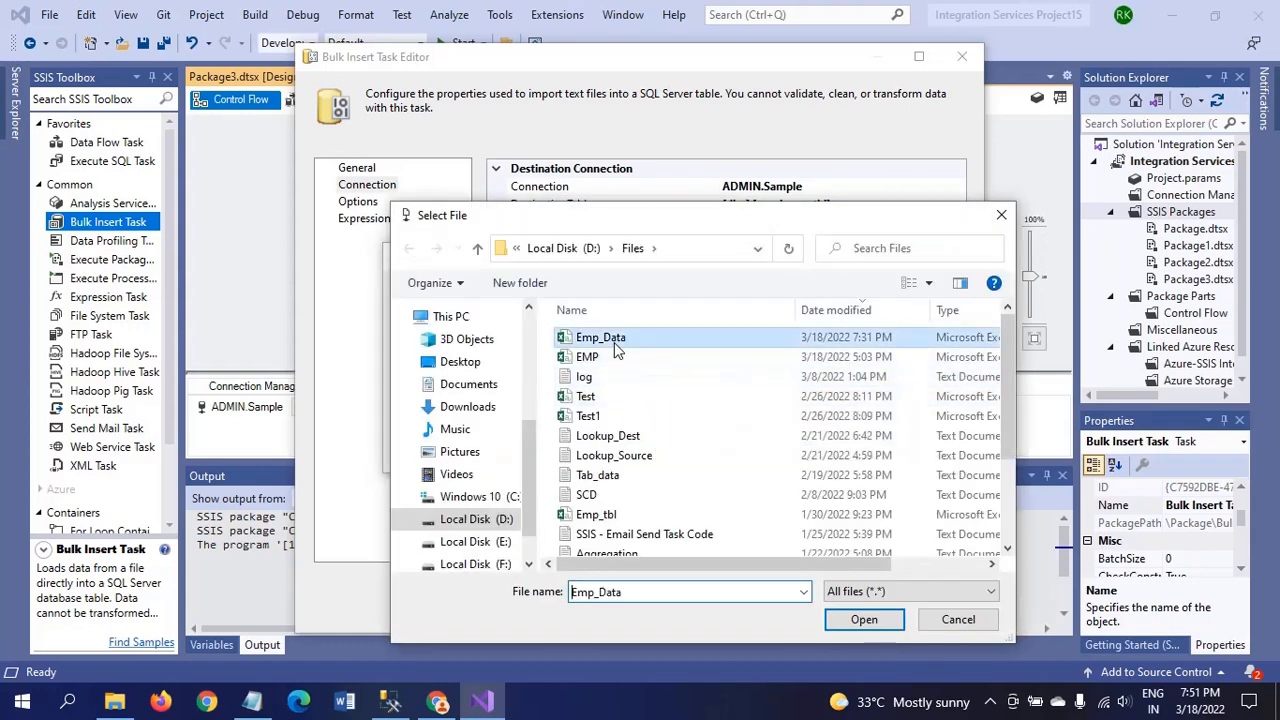
{"action": "left_click", "coordinate": [843, 620]}
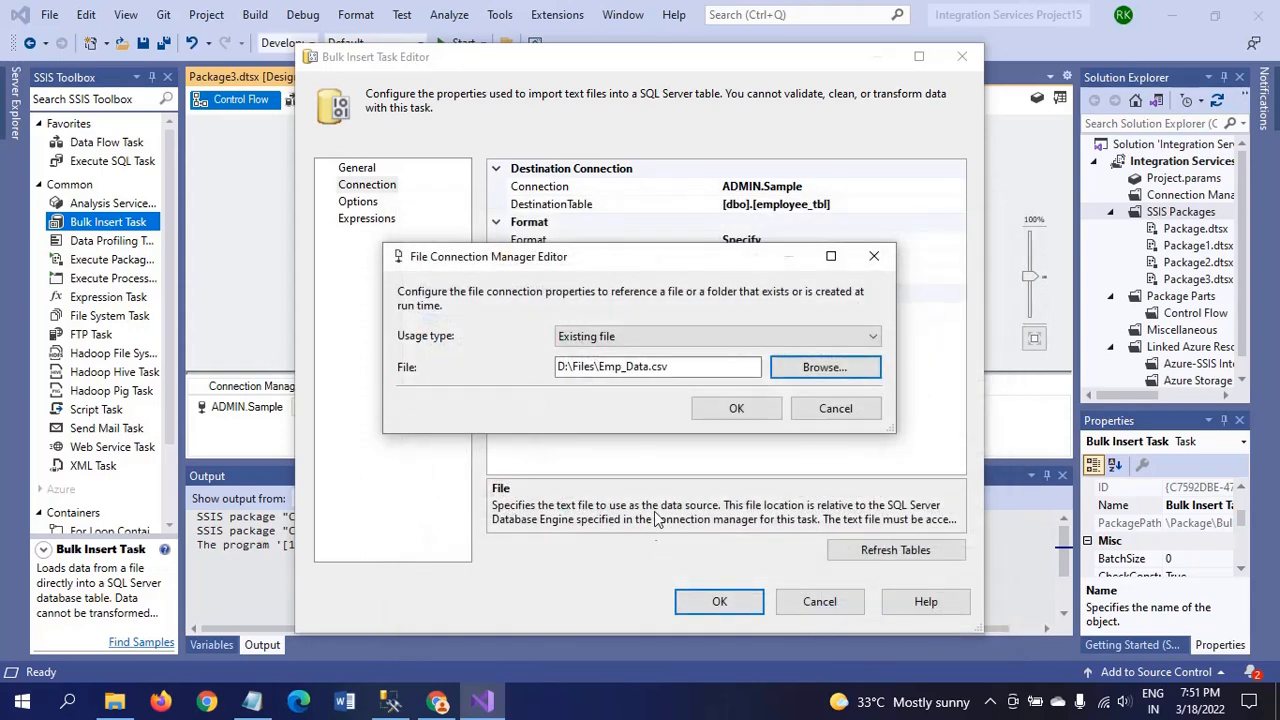
{"action": "left_click", "coordinate": [737, 410]}
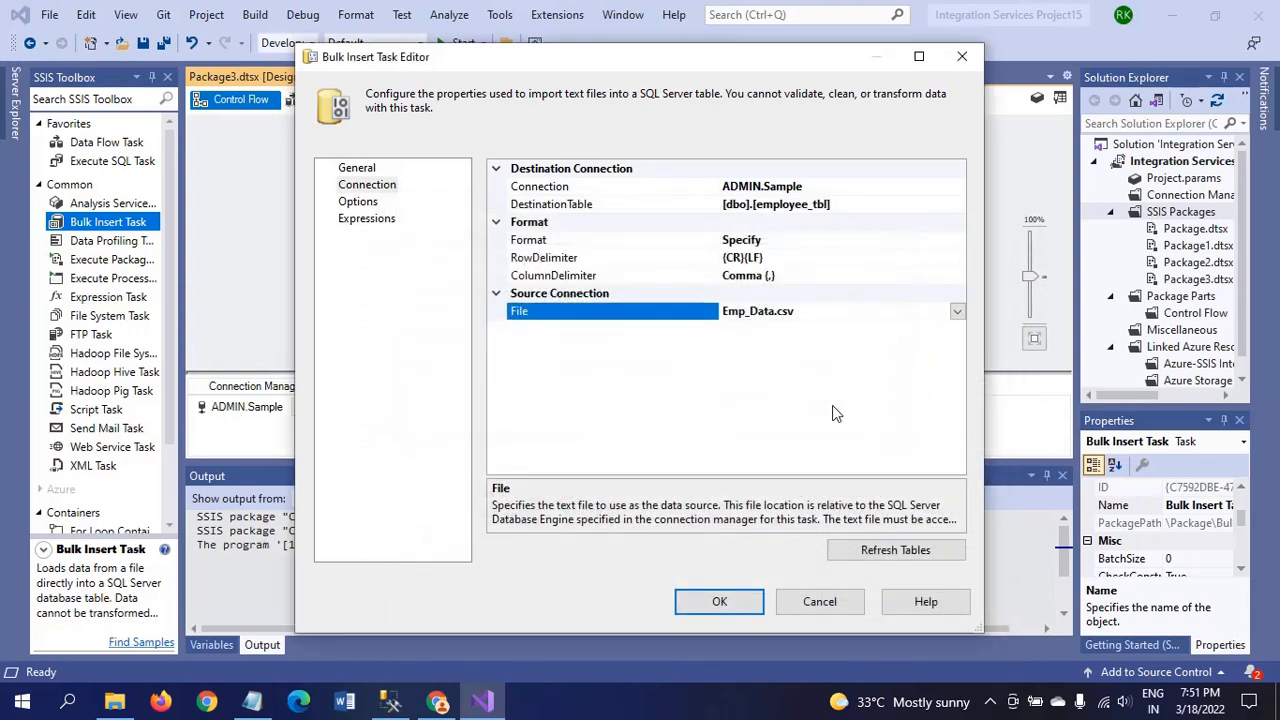
Set the Bulk Insert Task's BatchSize option to 0 and FirstRow to 2, and apply the task settings.
{"action": "left_click", "coordinate": [362, 203]}
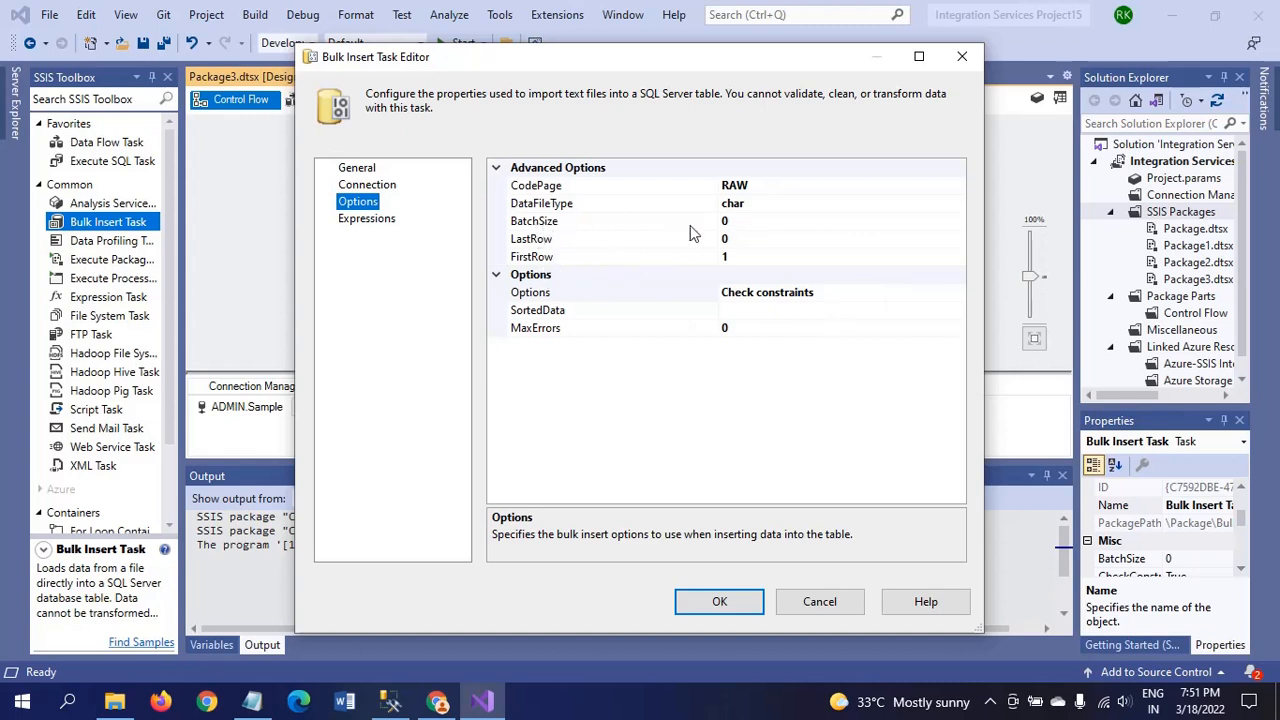
{"action": "left_click", "coordinate": [743, 221]}
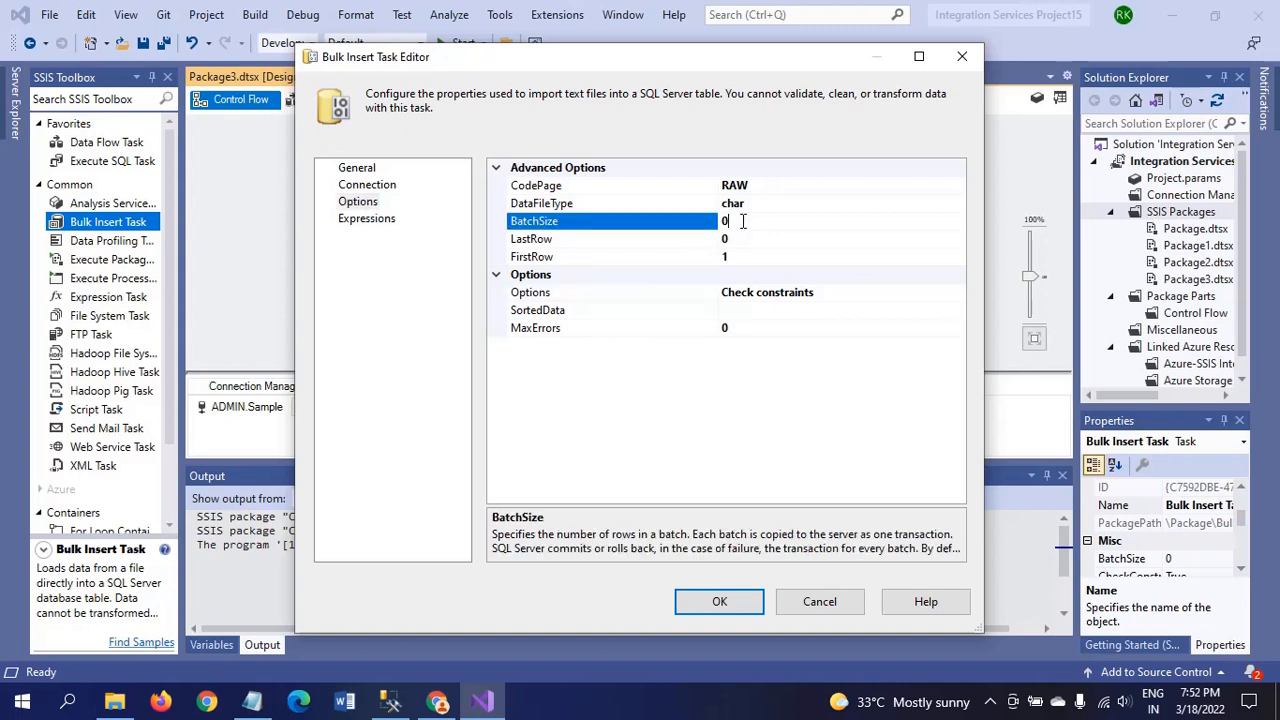
{"action": "key", "text": "BackSpace"}
{"action": "key", "text": "BackSpace"}
{"action": "type", "text": "0"}
{"action": "left_click", "coordinate": [575, 262]}
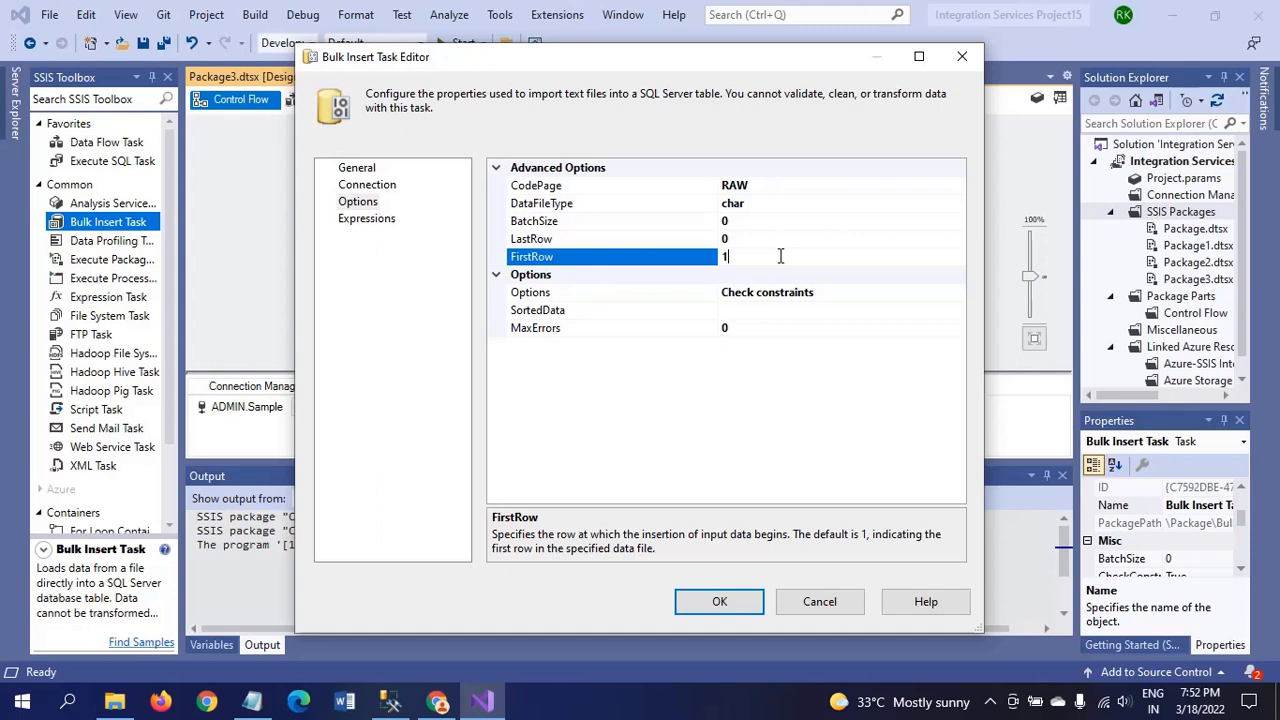
{"action": "key", "text": "BackSpace"}
{"action": "type", "text": "2"}
{"action": "left_click", "coordinate": [720, 605]}
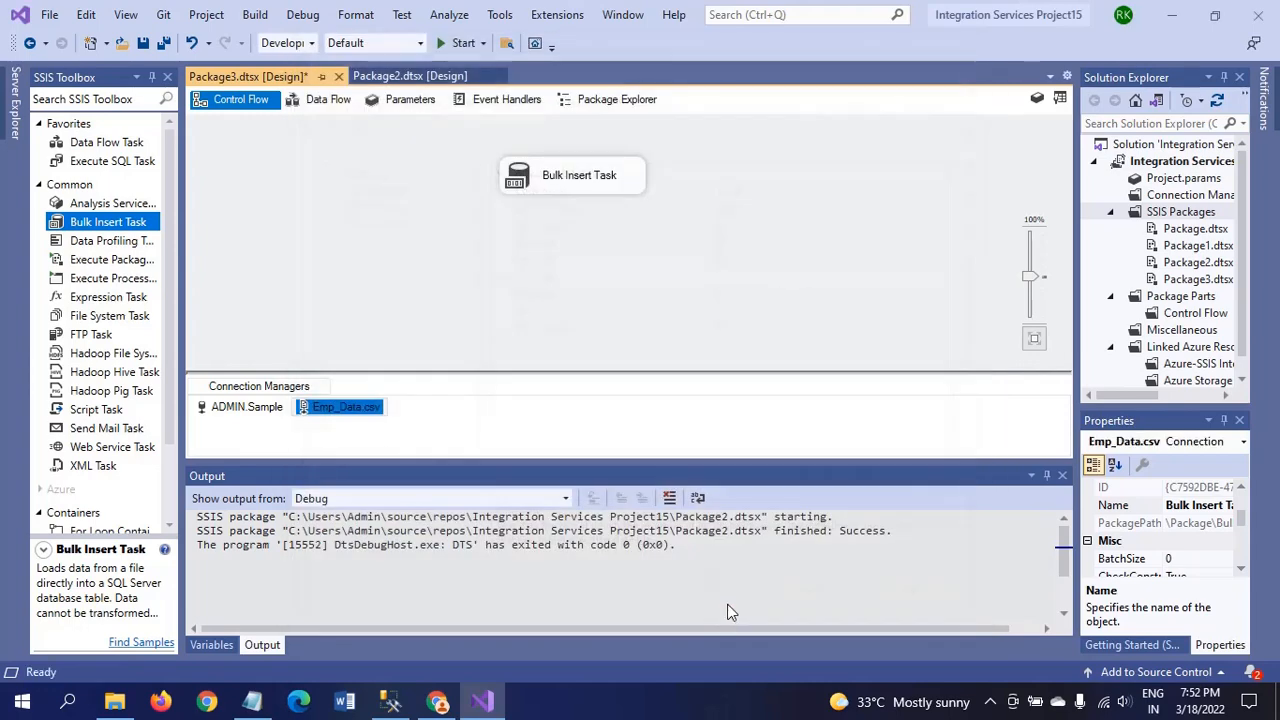
Run Package3.dtsx with the configured Bulk Insert Task and stop debugging once it finishes.
{"action": "left_click", "coordinate": [652, 301]}
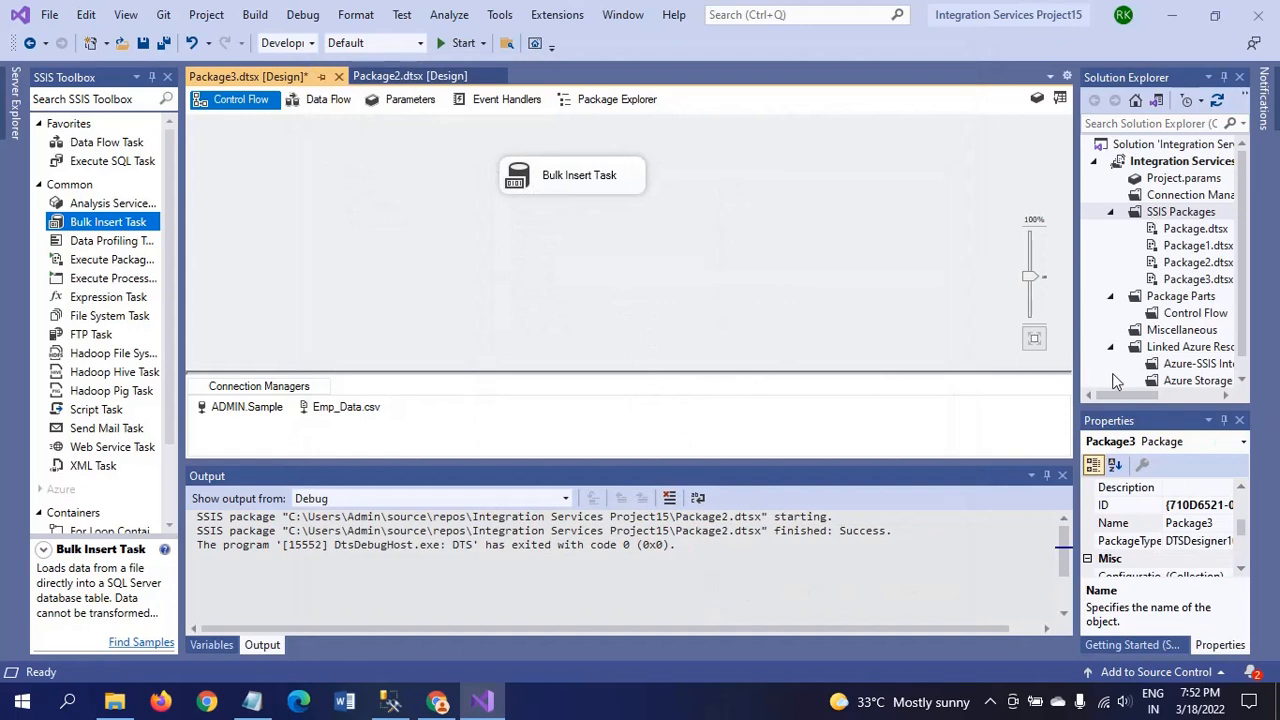
{"action": "left_click_drag", "start_coordinate": [1034, 287], "coordinate": [1030, 263]}
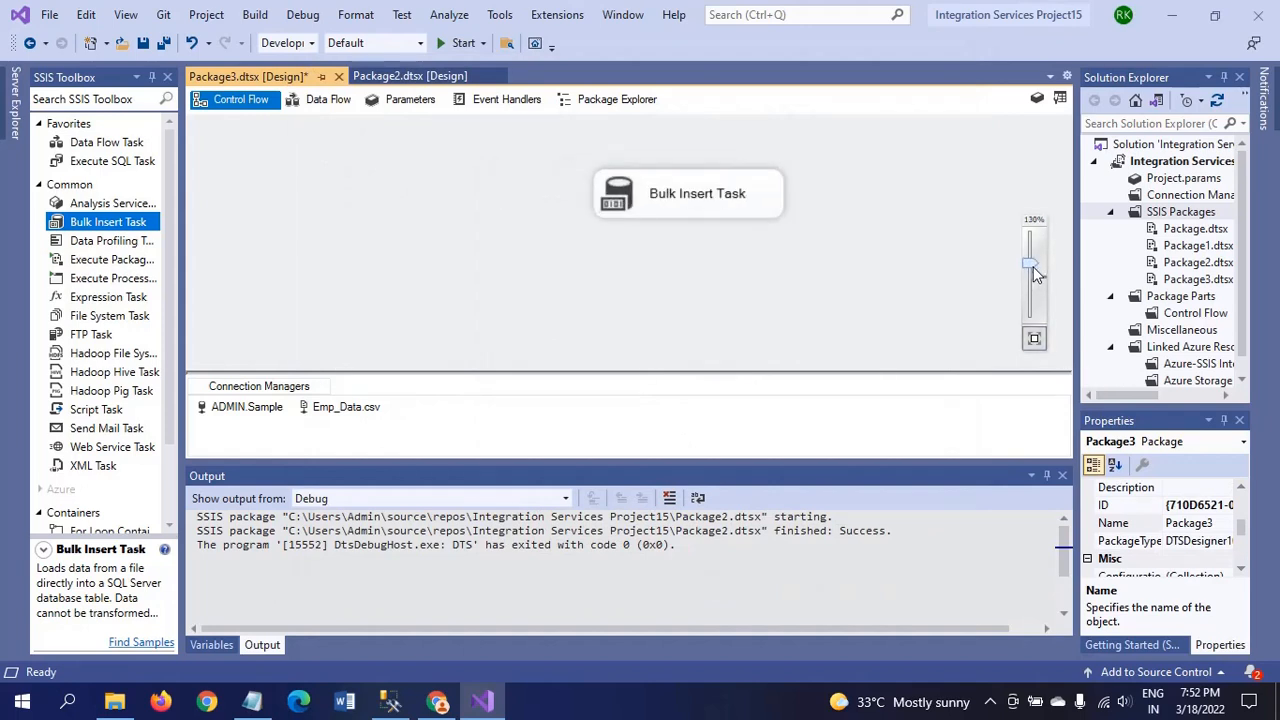
{"action": "left_click", "coordinate": [446, 44]}
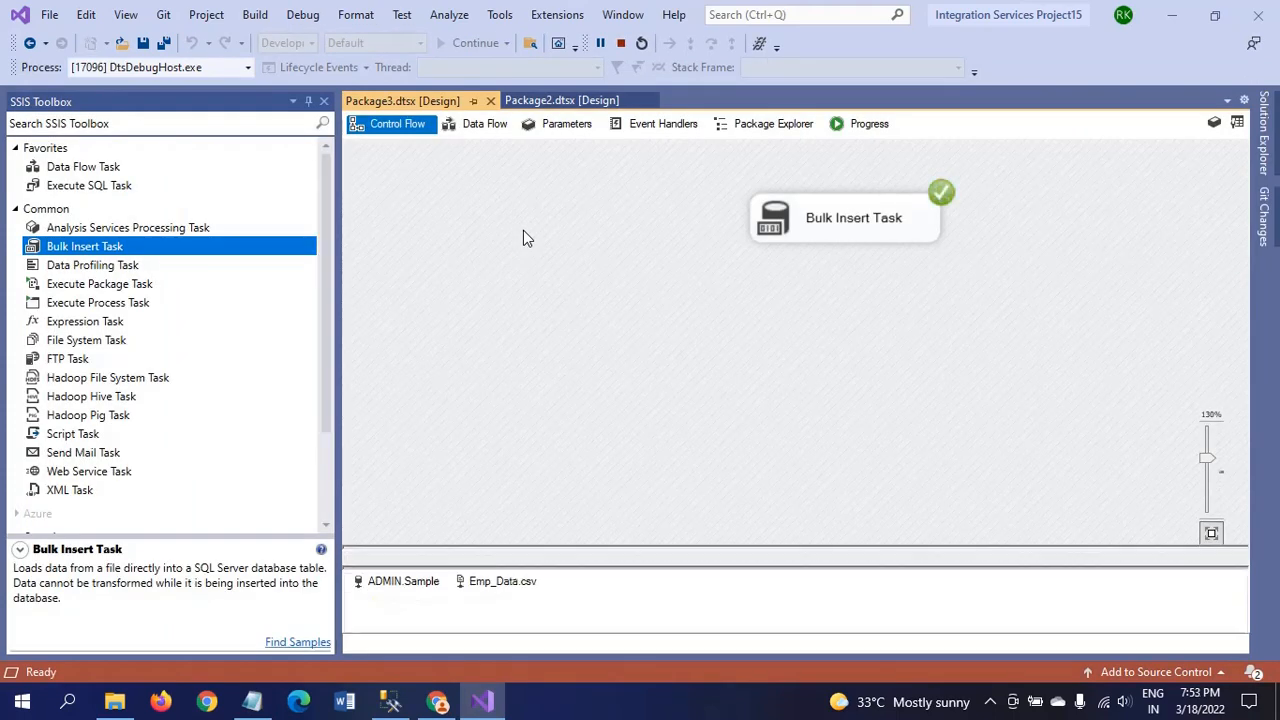
{"action": "left_click", "coordinate": [621, 44]}
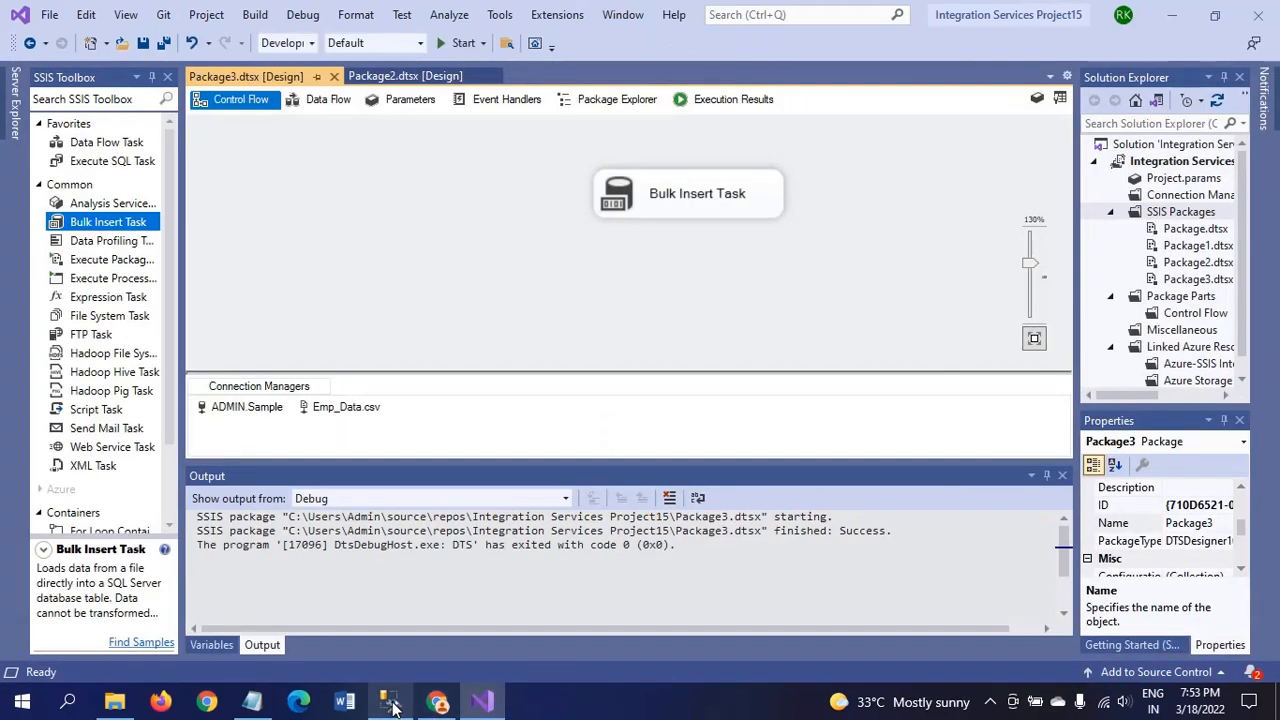
Switch to SQL Server Management Studio, rerun the SELECT query on employee_tbl and look through the returned rows.
{"action": "left_click", "coordinate": [390, 701]}
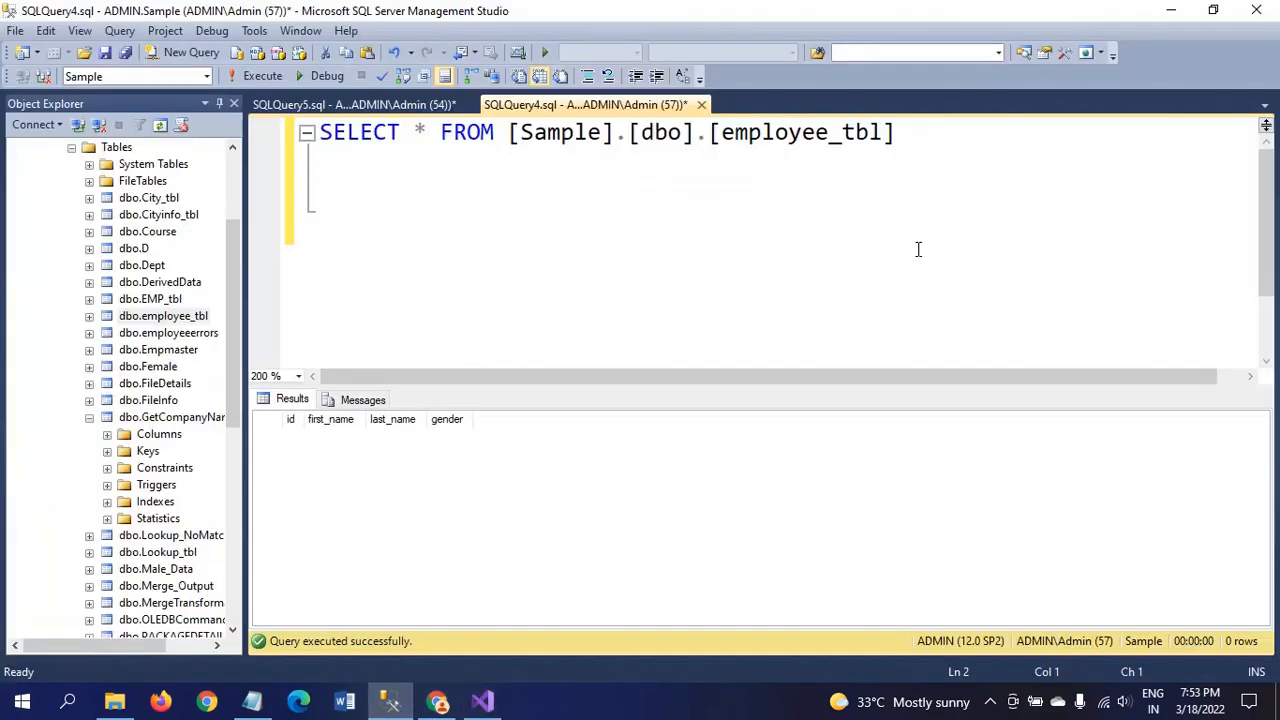
{"action": "left_click", "coordinate": [264, 78]}
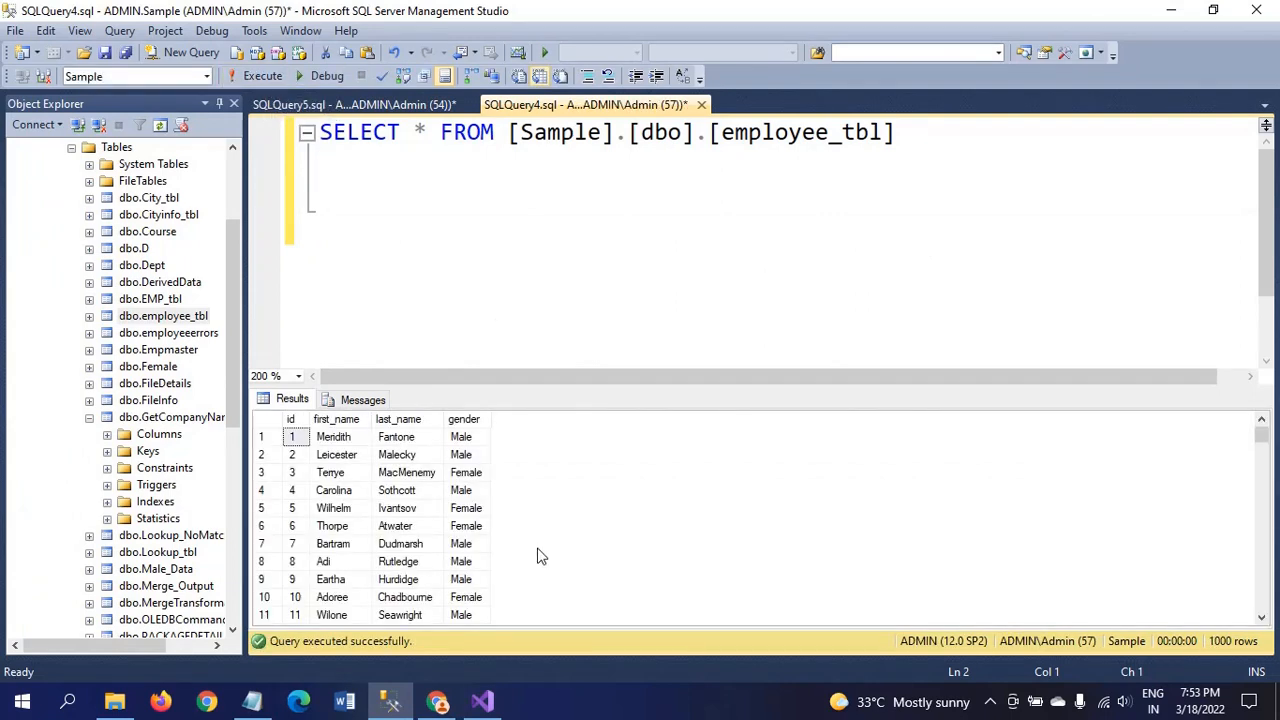
{"action": "left_click", "coordinate": [358, 509]}
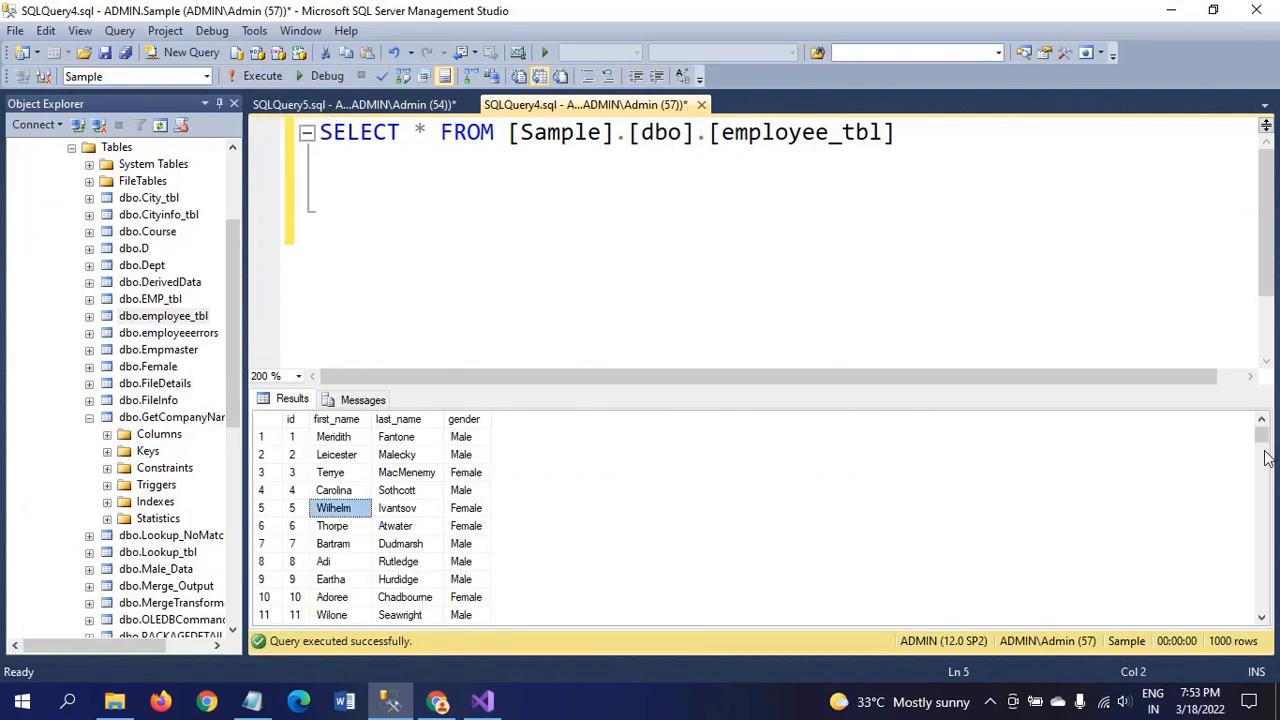
{"action": "mouse_move", "coordinate": [1261, 437]}
{"action": "left_mouse_down"}
{"action": "mouse_move", "coordinate": [1261, 471]}
{"action": "mouse_move", "coordinate": [1265, 456]}
{"action": "left_mouse_up"}
{"action": "left_click", "coordinate": [1262, 488]}
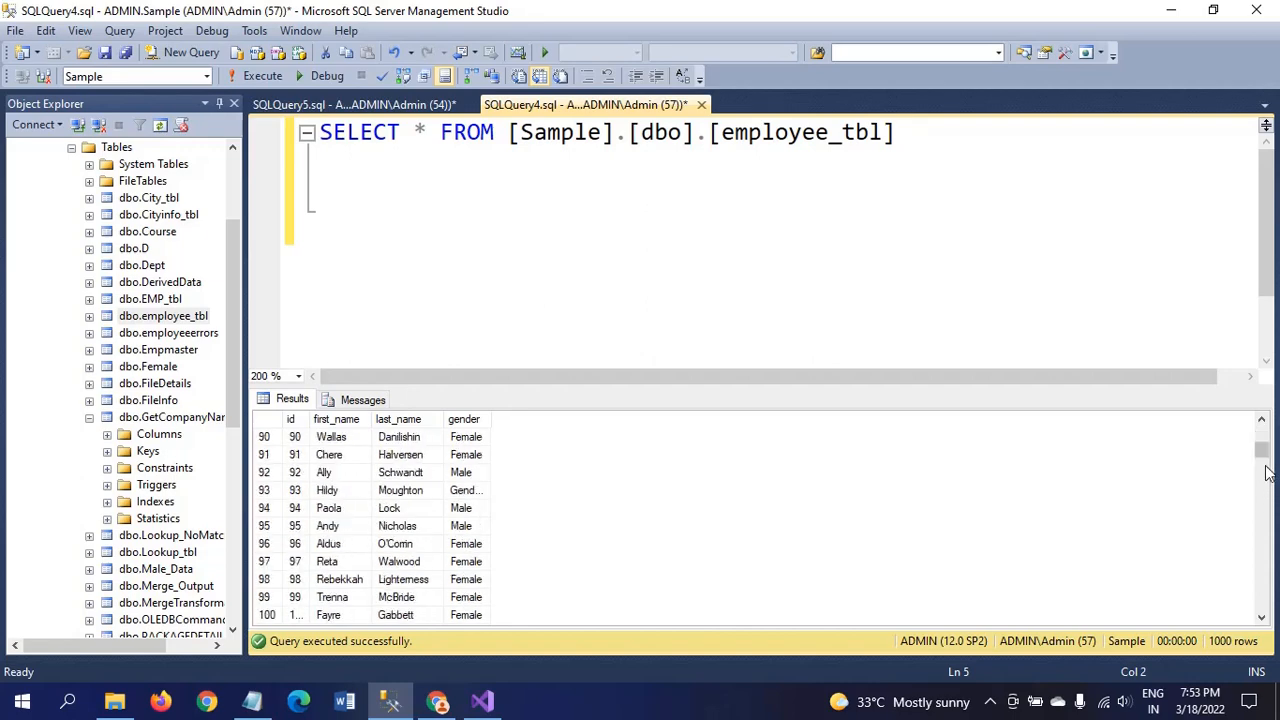
{"action": "left_click", "coordinate": [1266, 489]}
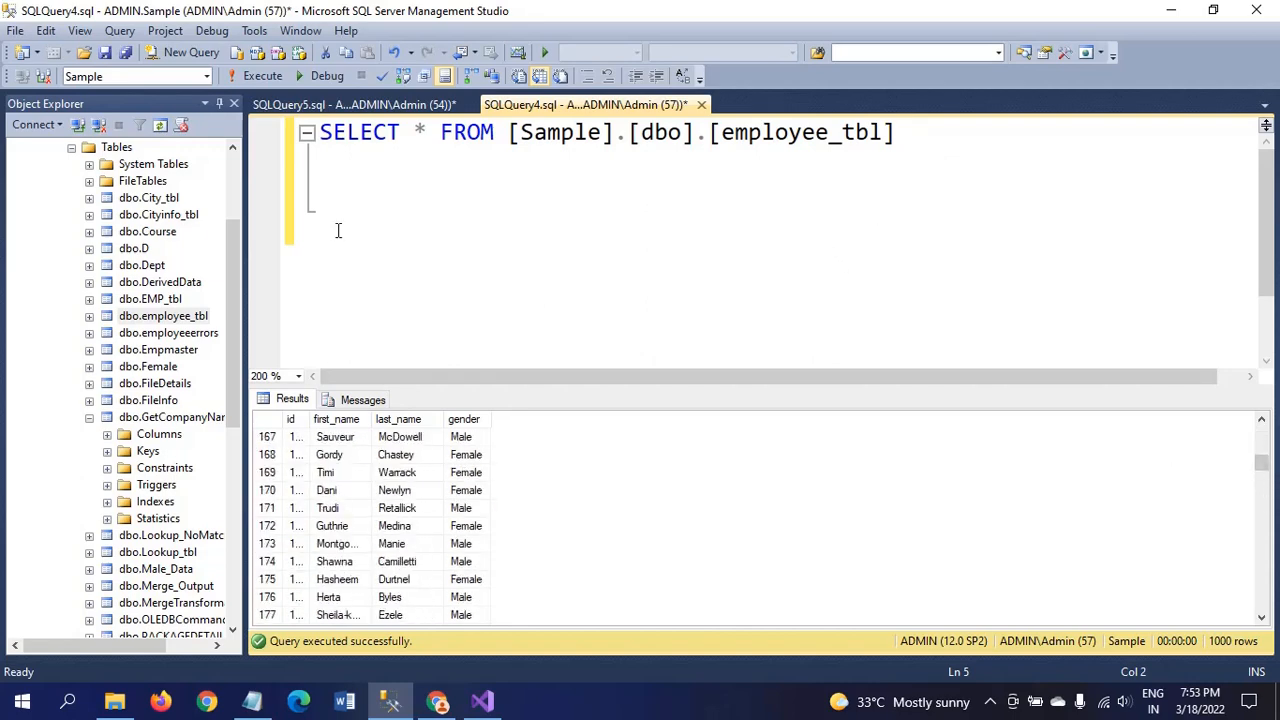
Switch back to Visual Studio and set the Bulk Insert Task's FirstRow option to 1, applying the change.
{"action": "key", "text": "alt+Tab"}
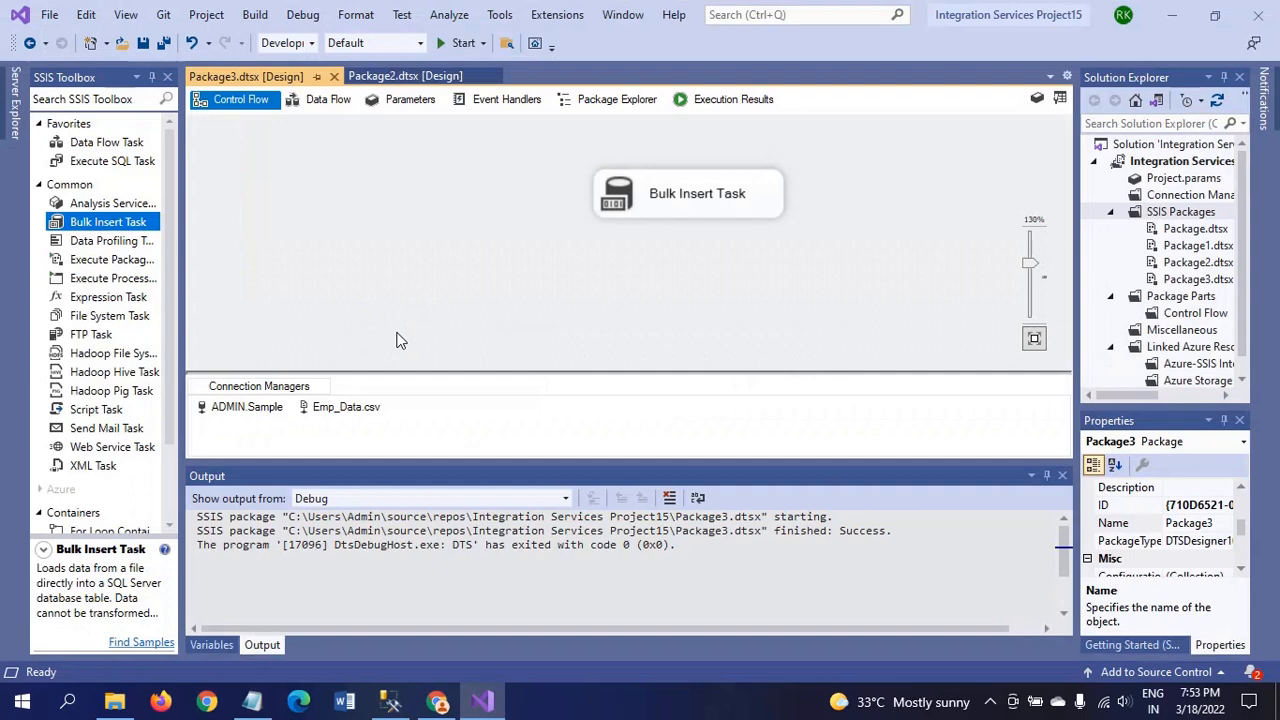
{"action": "double_click", "coordinate": [622, 200]}
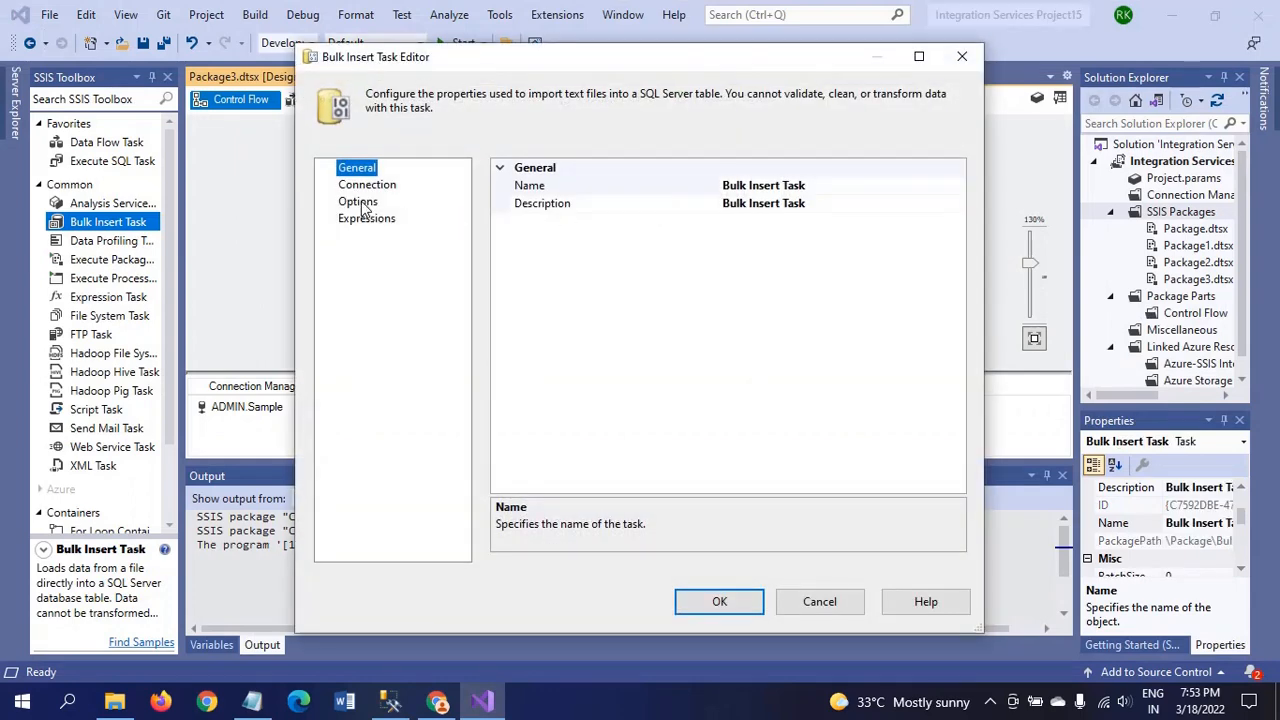
{"action": "left_click", "coordinate": [362, 204]}
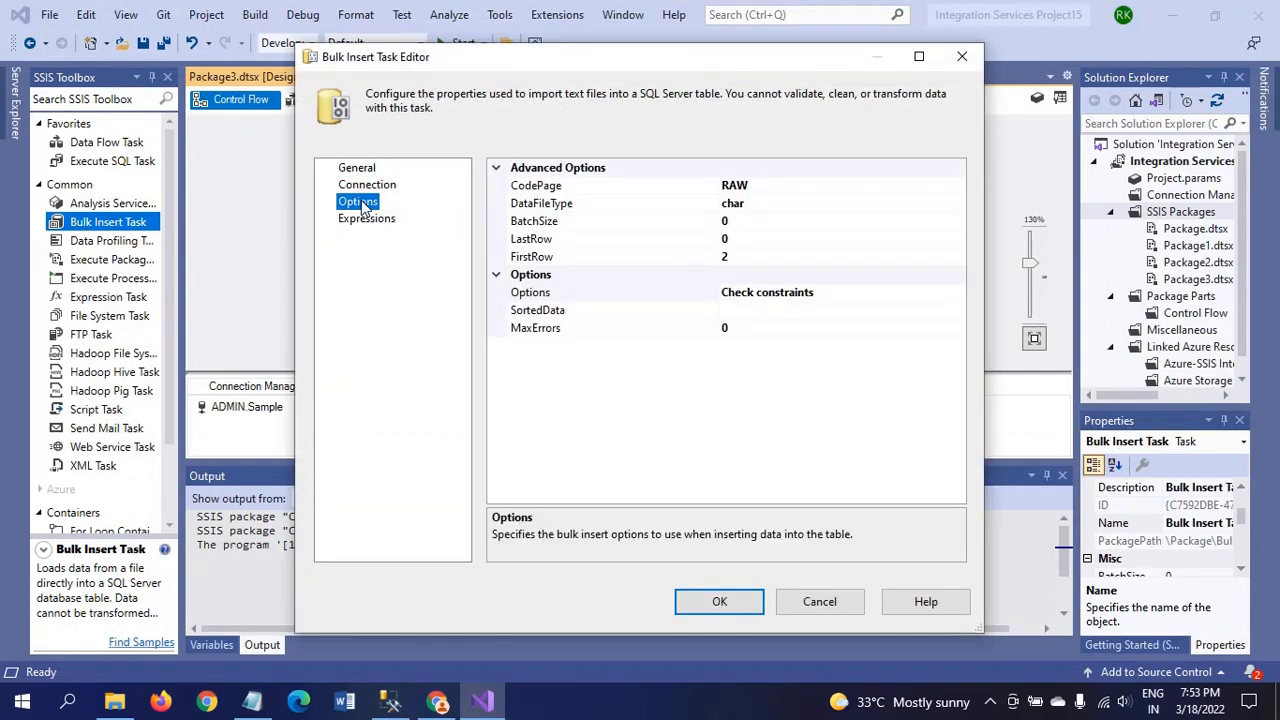
{"action": "left_click", "coordinate": [748, 257]}
{"action": "key", "text": "BackSpace"}
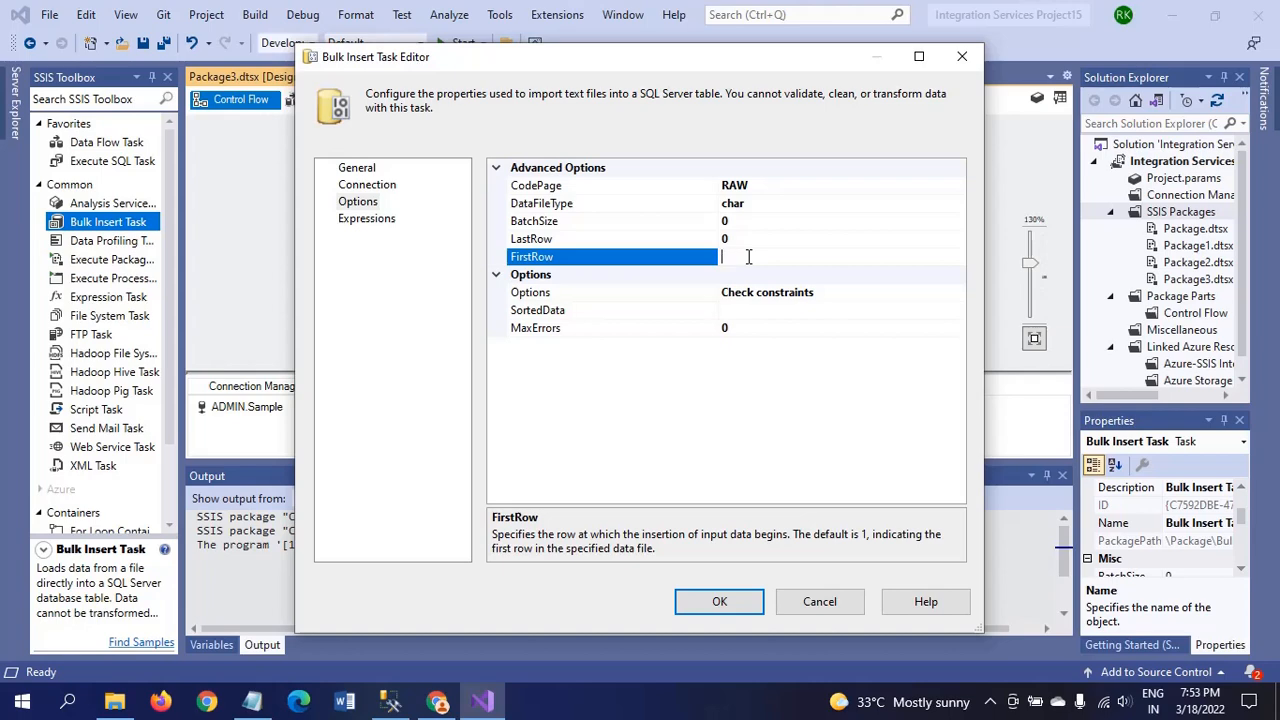
{"action": "type", "text": "1"}
{"action": "left_click", "coordinate": [731, 608]}
In SQL Server Management Studio, add the statement "Truncate table [employee_tbl]" below the SELECT query and execute only that statement.
{"action": "key", "text": "alt+Tab"}
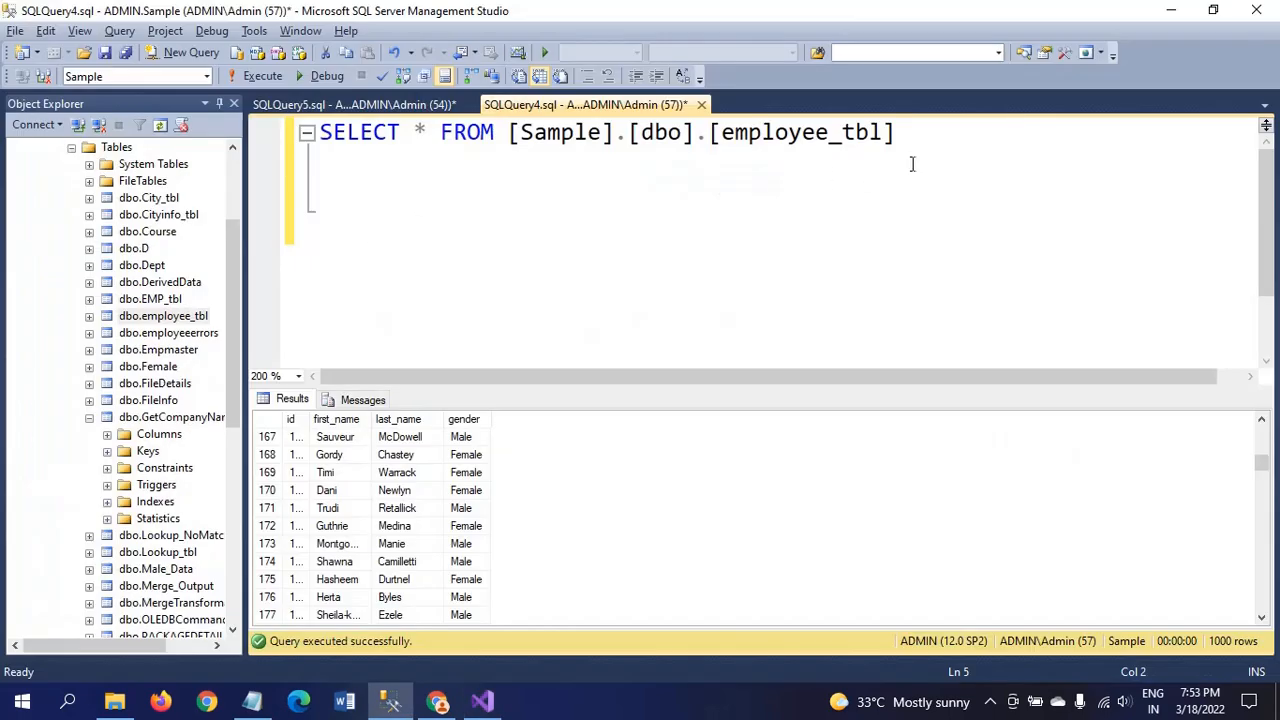
{"action": "left_click", "coordinate": [966, 166]}
{"action": "type", "text": "Trunca"}
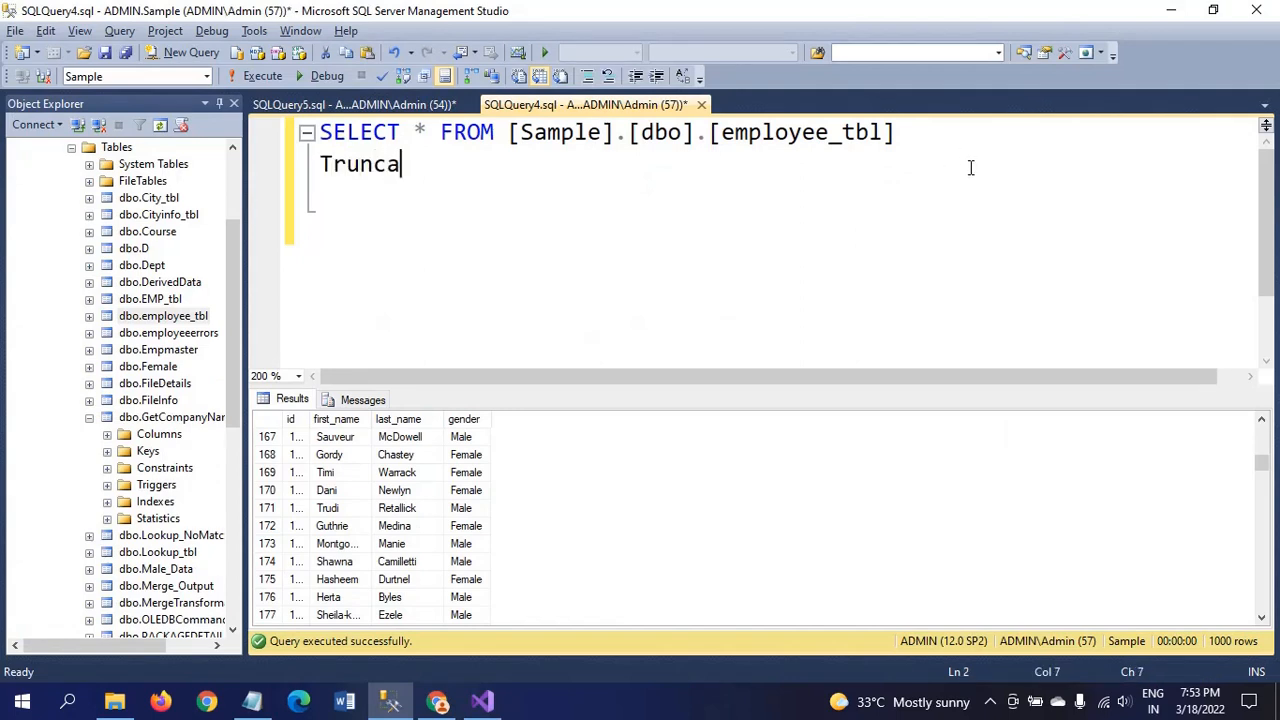
{"action": "type", "text": "te tabl"}
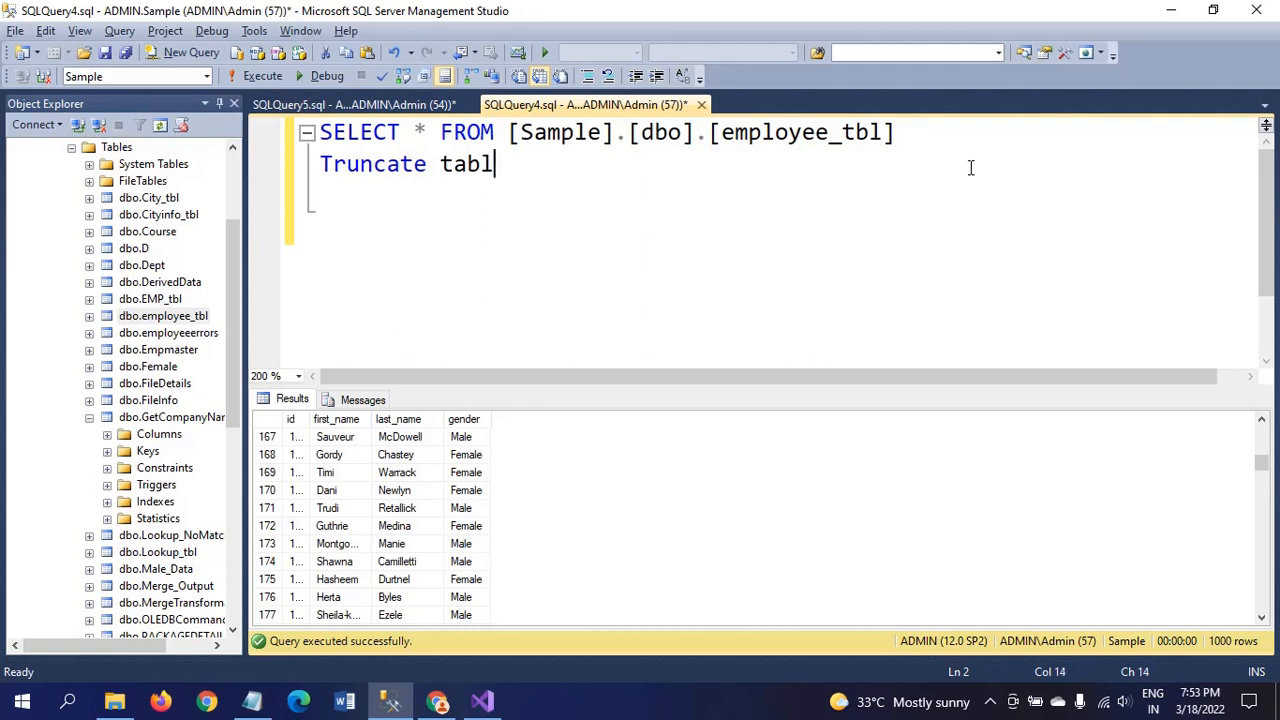
{"action": "type", "text": "e"}
{"action": "left_click", "coordinate": [815, 135]}
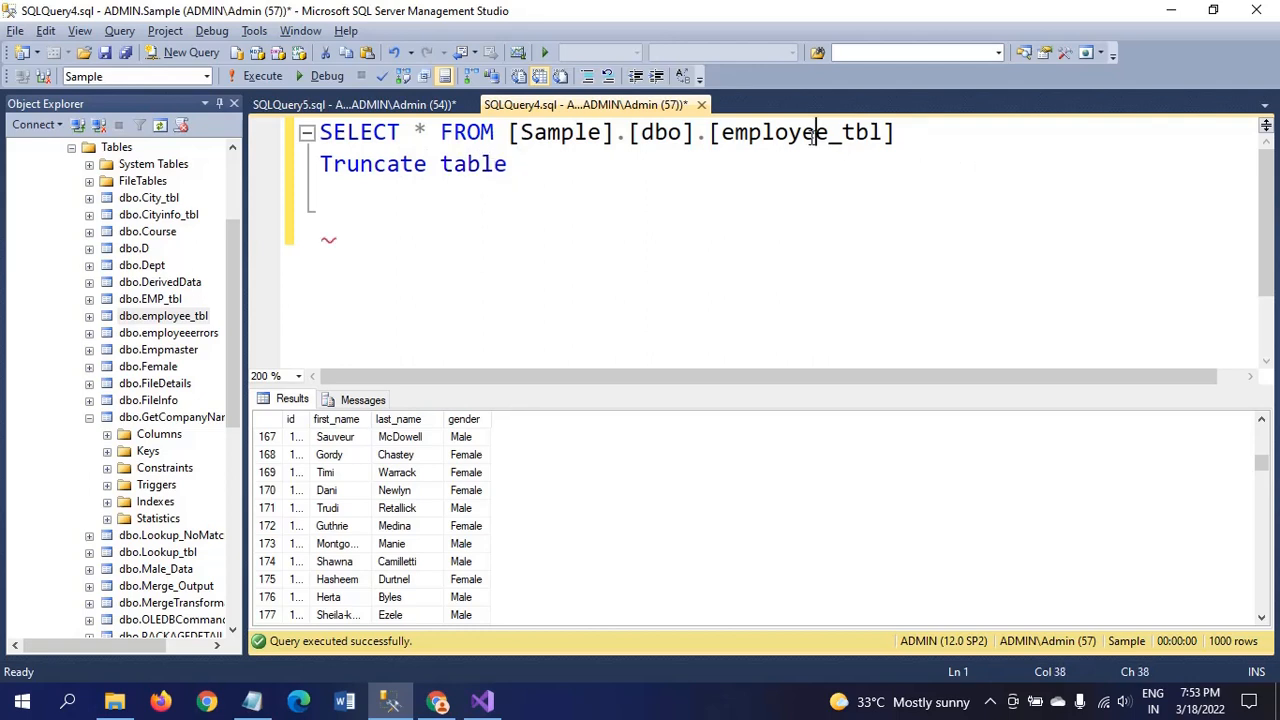
{"action": "double_click", "coordinate": [812, 137]}
{"action": "key", "text": "ctrl+c"}
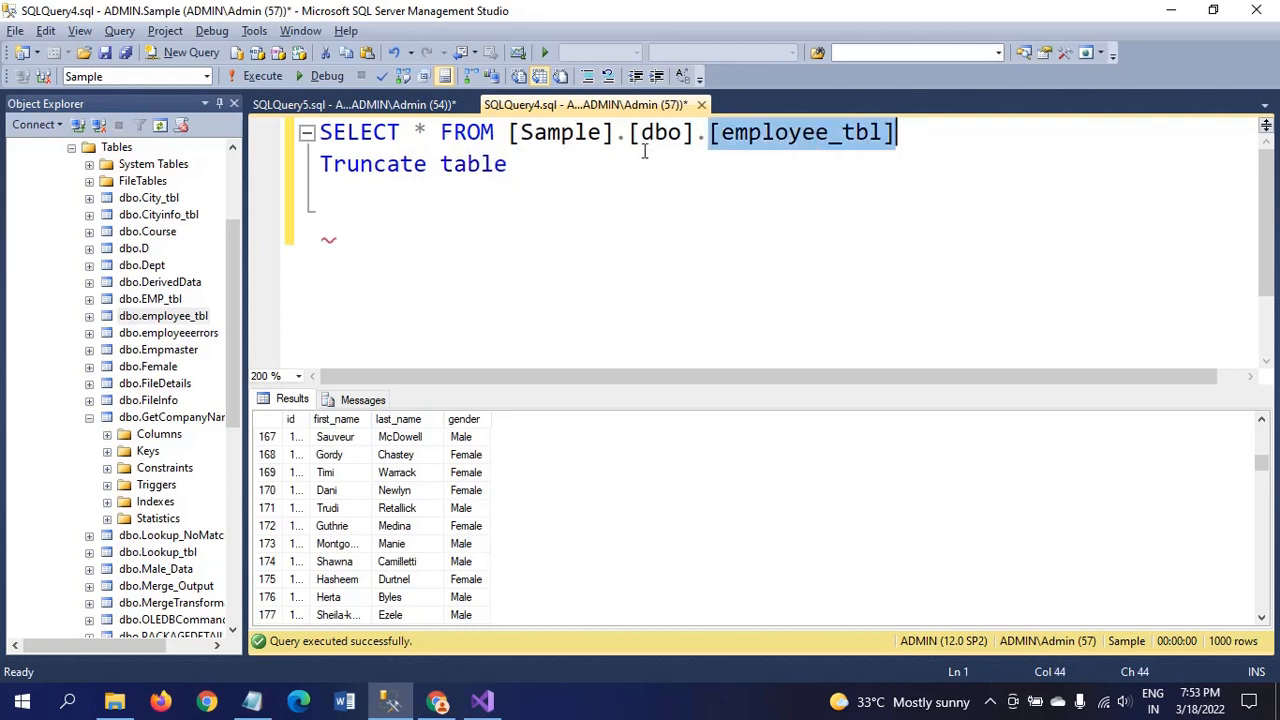
{"action": "left_click", "coordinate": [607, 162]}
{"action": "key", "text": "ctrl+v"}
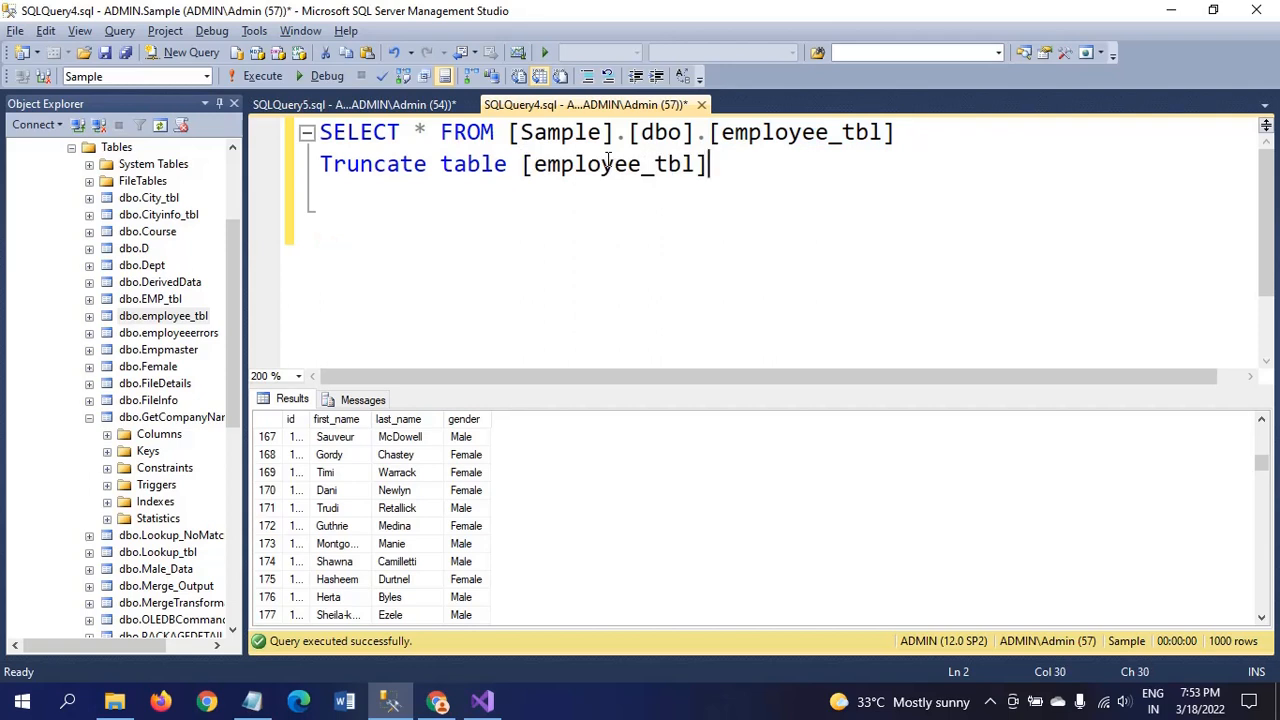
{"action": "key", "text": "shift+Home"}
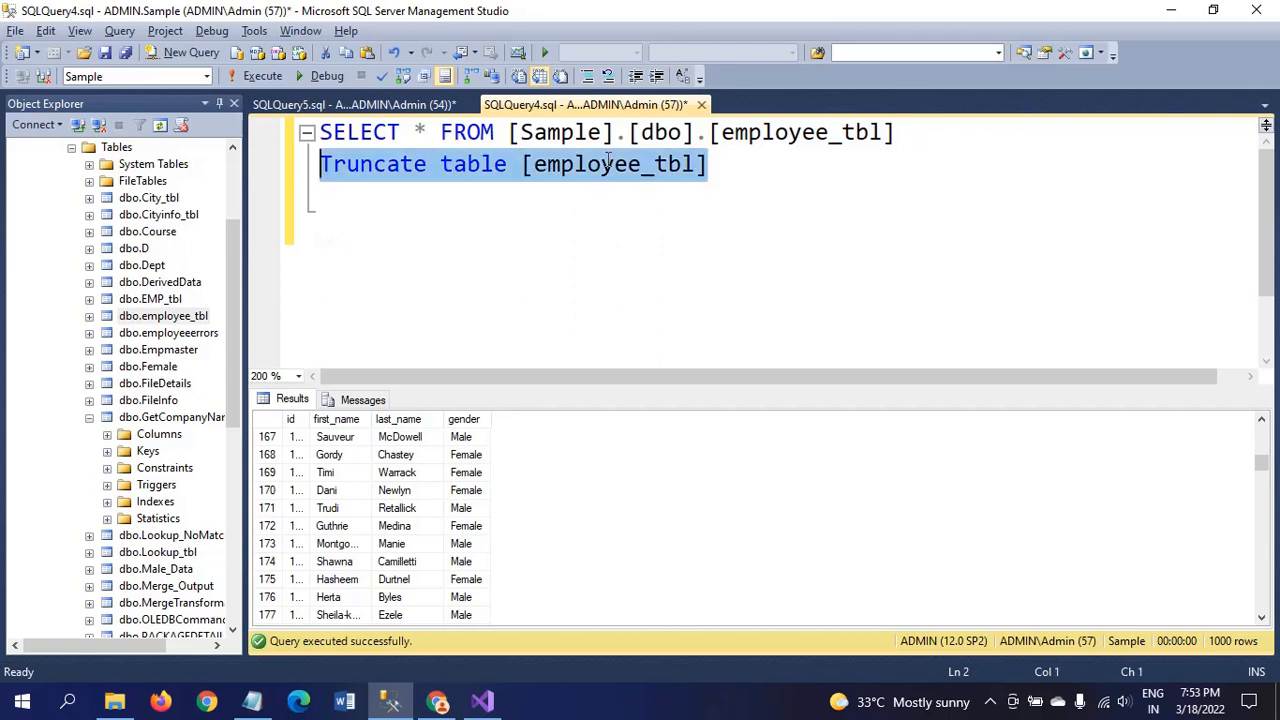
{"action": "left_click", "coordinate": [262, 78]}
Execute only the SELECT statement to check the contents of employee_tbl after the truncation.
{"action": "left_click", "coordinate": [915, 138]}
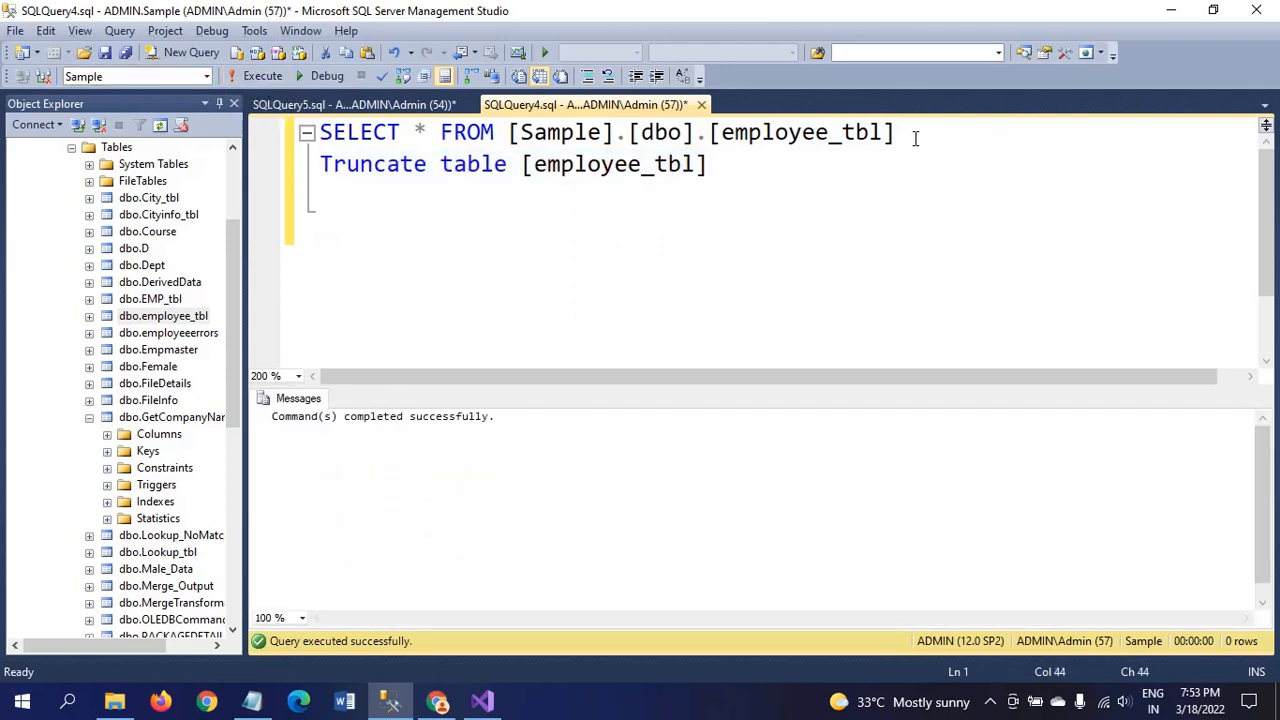
{"action": "key", "text": "shift+Home"}
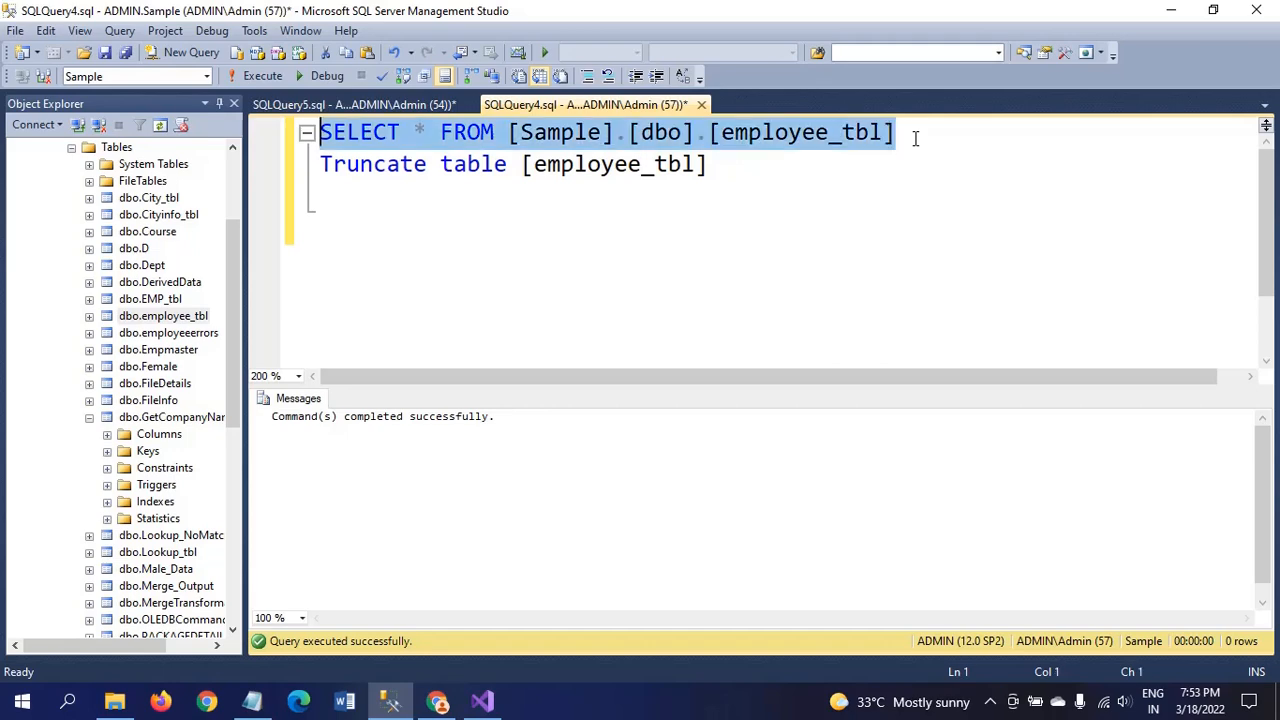
{"action": "left_click", "coordinate": [264, 78]}
Return to Visual Studio, run the package again with the changed FirstRow option, and stop debugging.
{"action": "key", "text": "alt+Tab"}
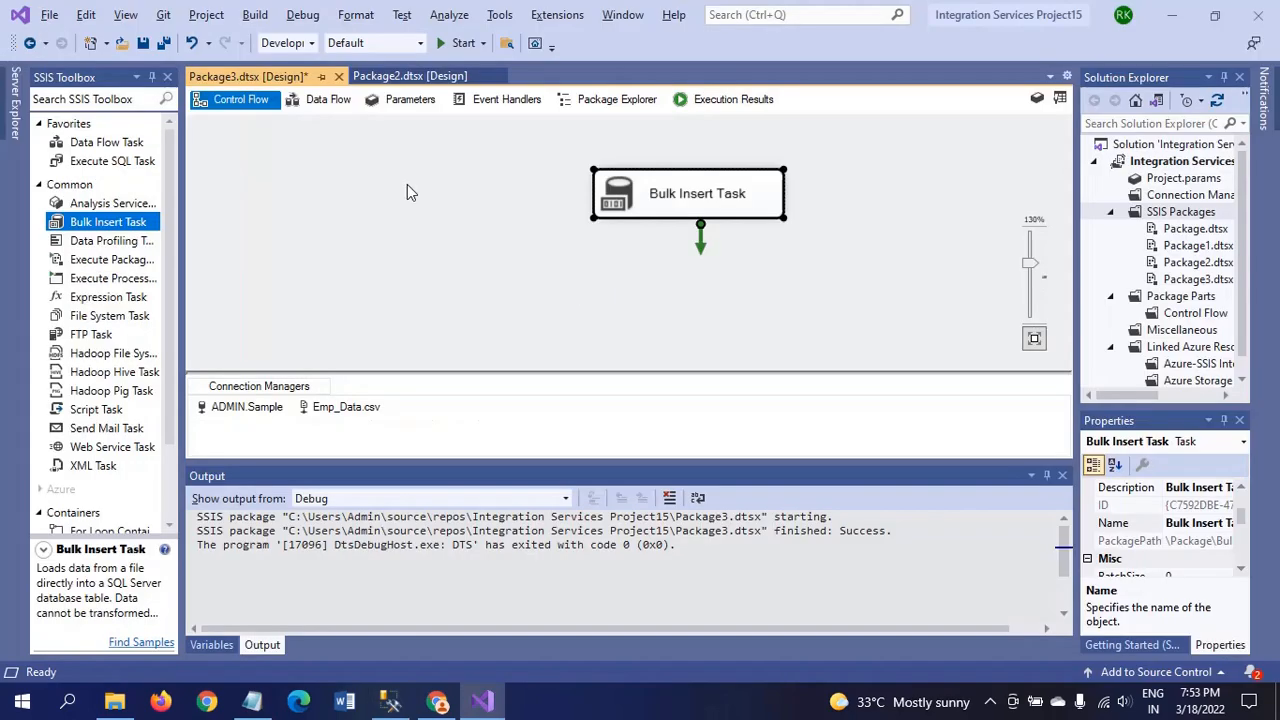
{"action": "left_click", "coordinate": [452, 43]}
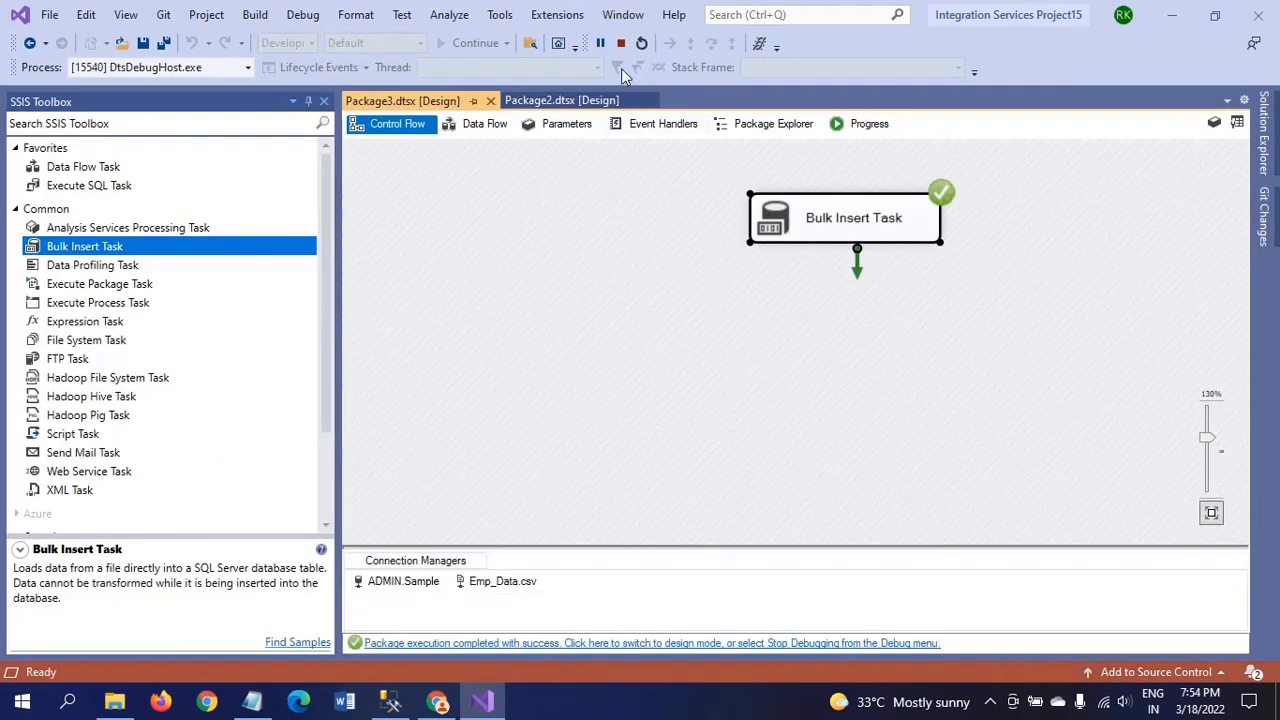
{"action": "left_click", "coordinate": [620, 43]}
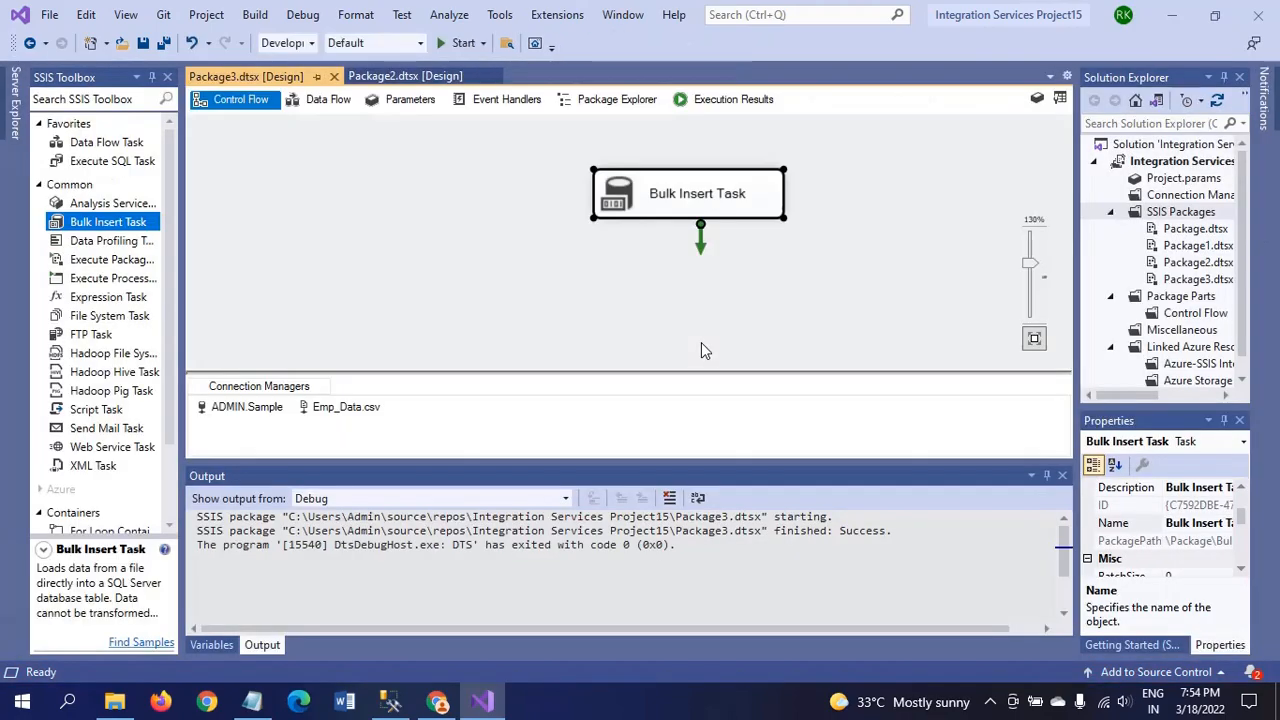
Switch to SQL Server Management Studio, query employee_tbl again and compare its column headers with the first row.
{"action": "key", "text": "alt+Tab"}
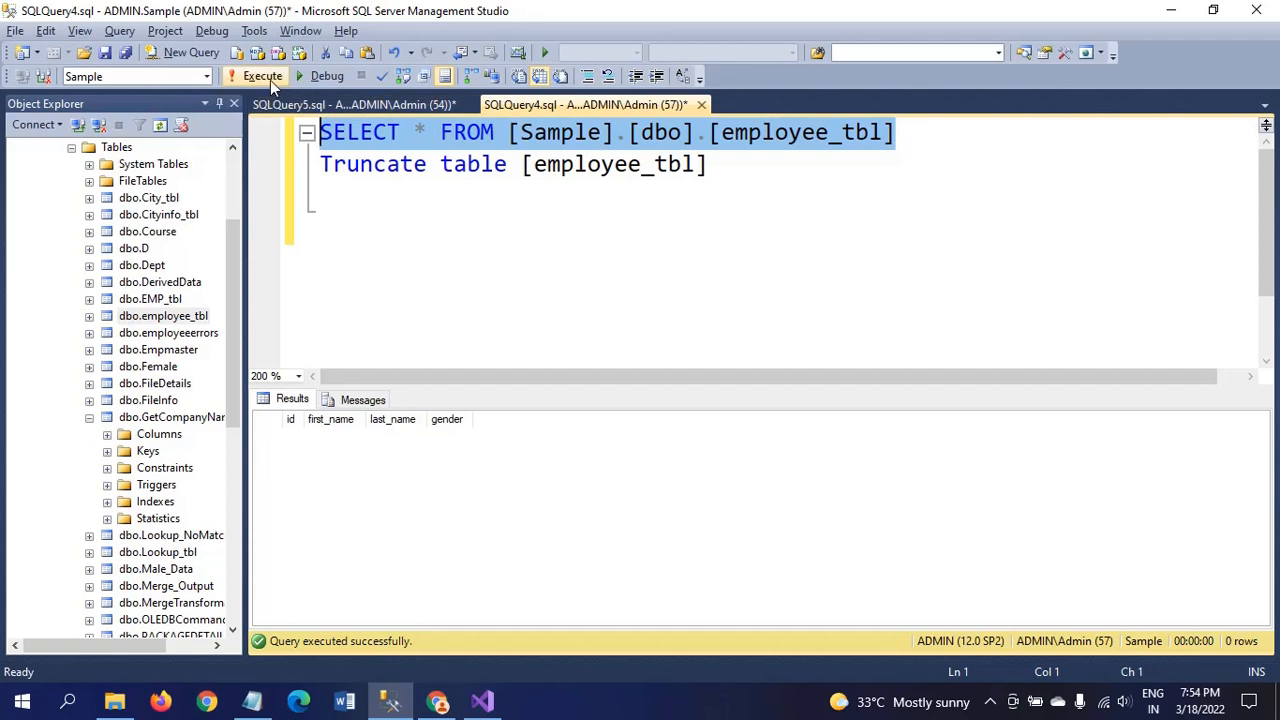
{"action": "left_click", "coordinate": [263, 77]}
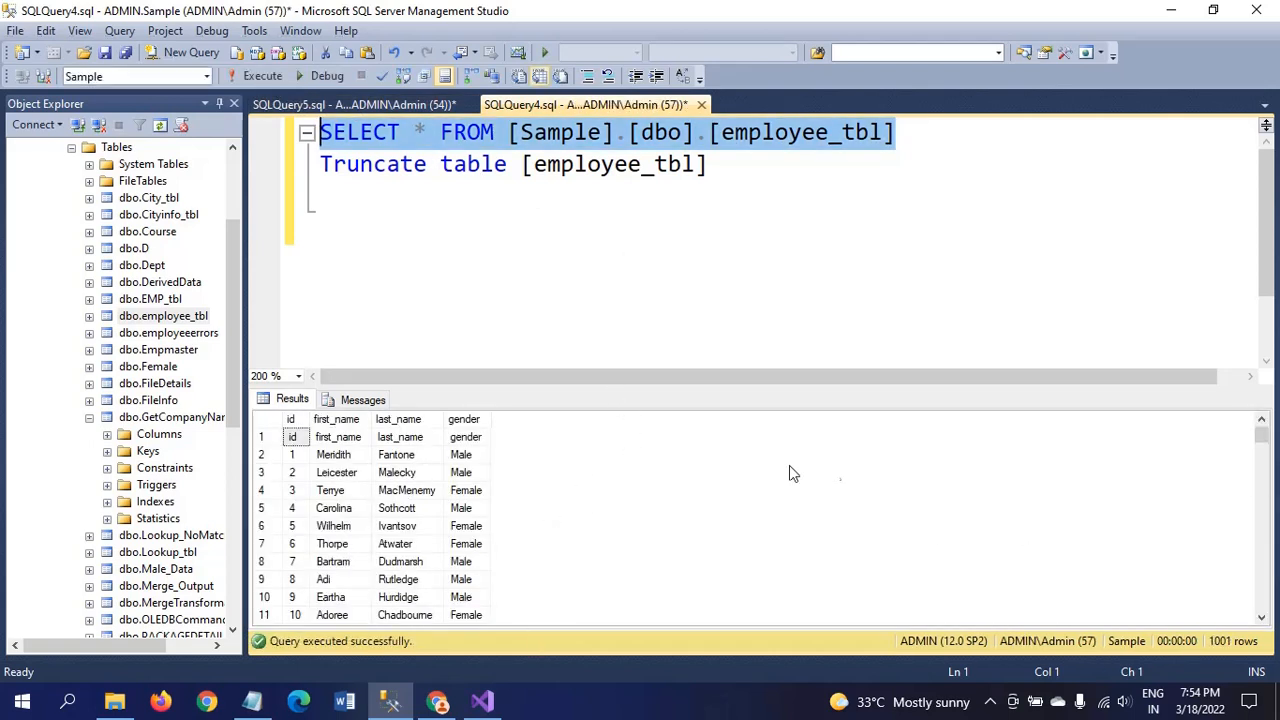
{"action": "left_click", "coordinate": [294, 420]}
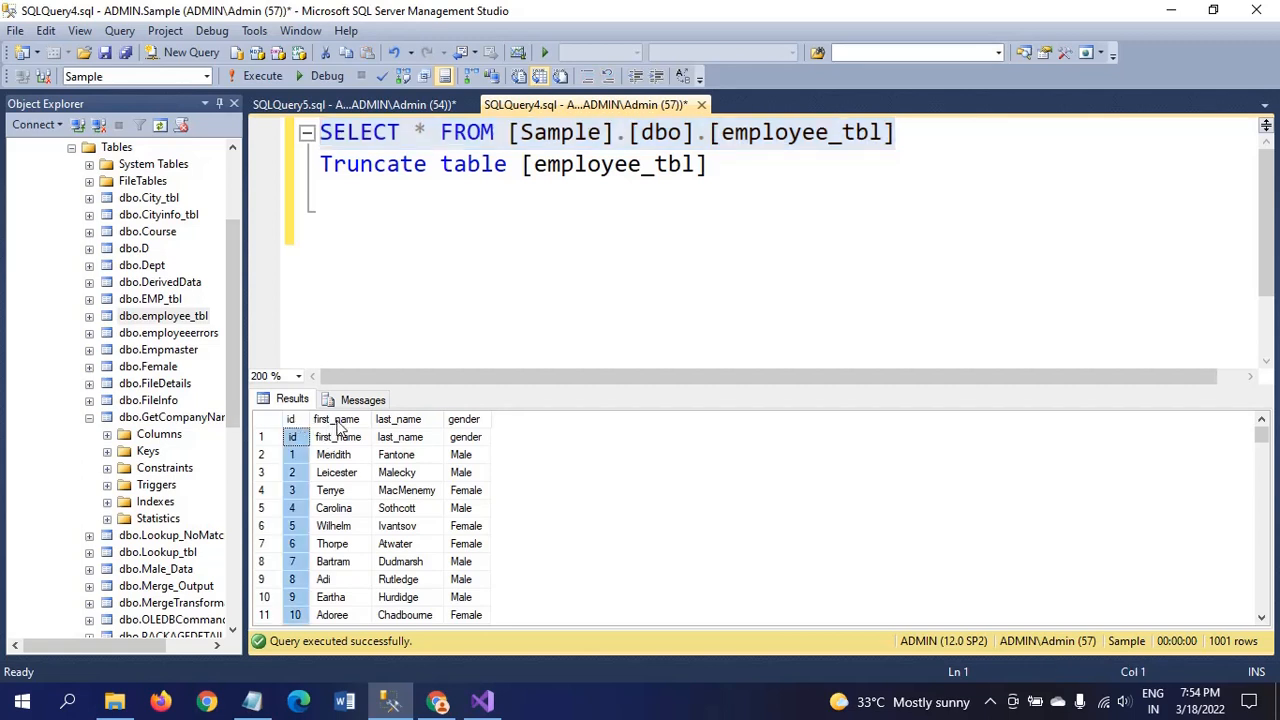
{"action": "left_click", "coordinate": [292, 444]}
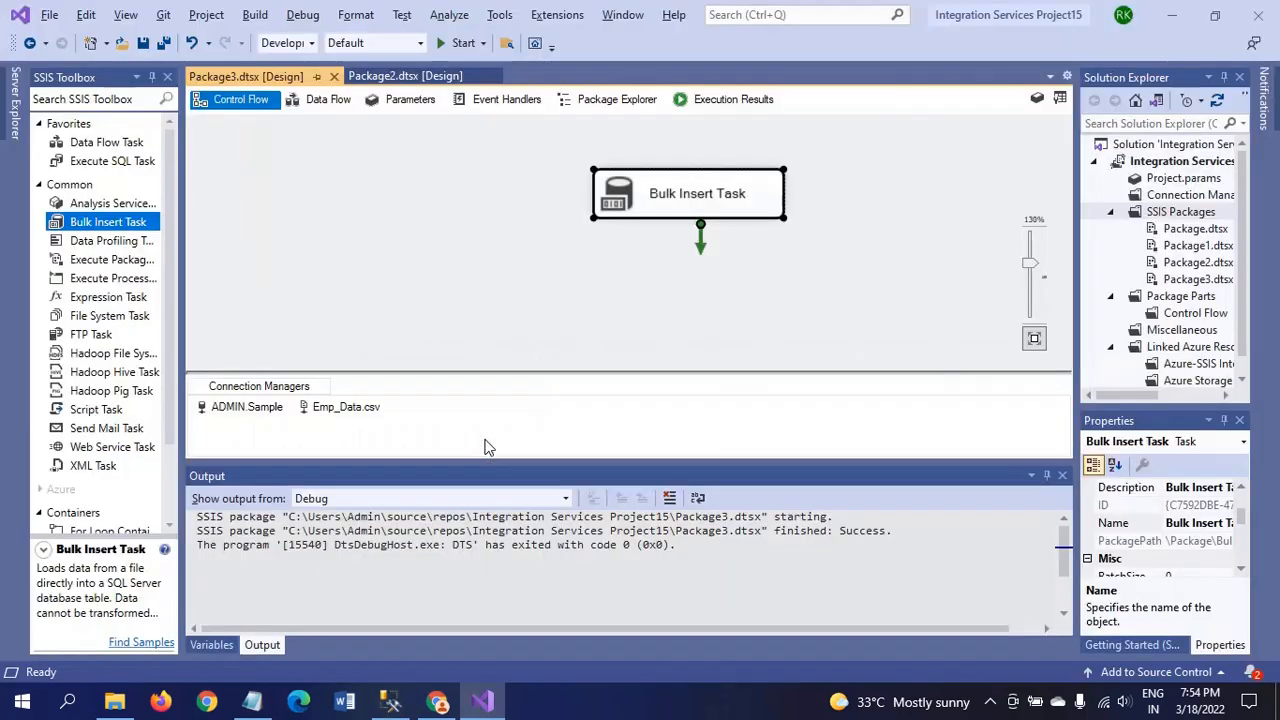
Set the FirstRow option of the Bulk Insert Task to 2 and accept the task's changes.
{"action": "left_click", "coordinate": [668, 214]}
{"action": "double_click", "coordinate": [669, 214]}
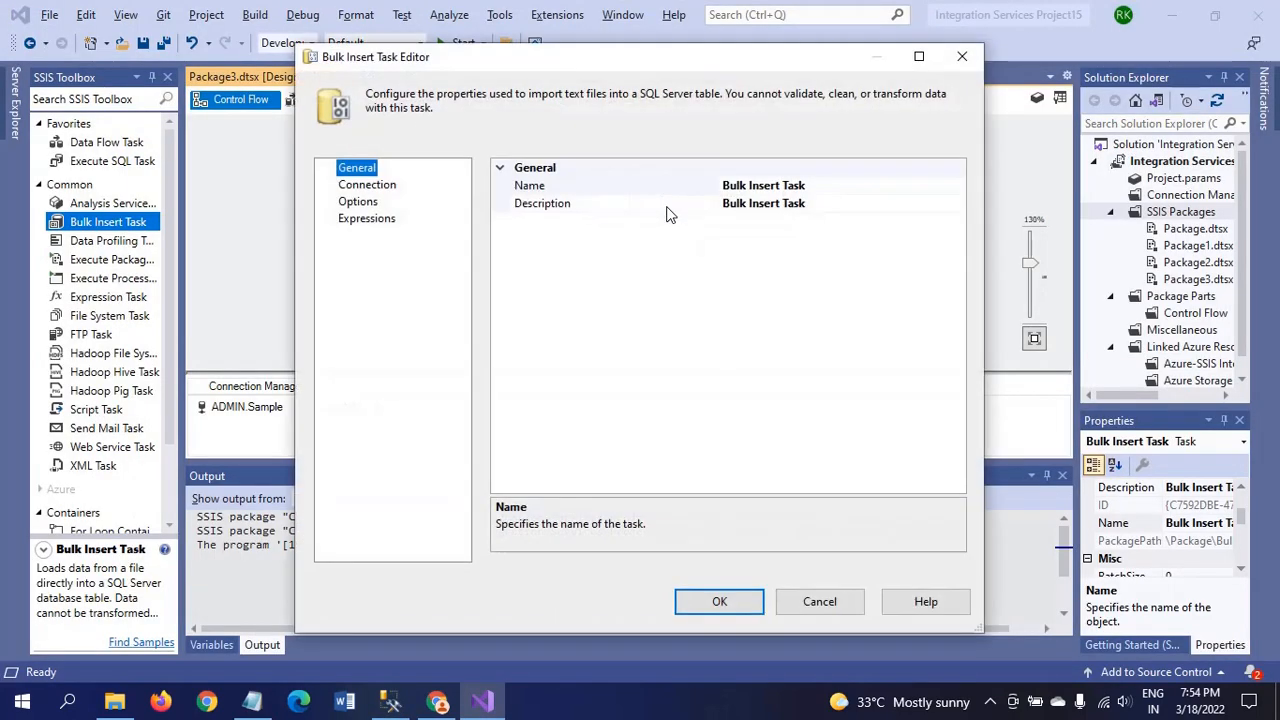
{"action": "left_click", "coordinate": [358, 203]}
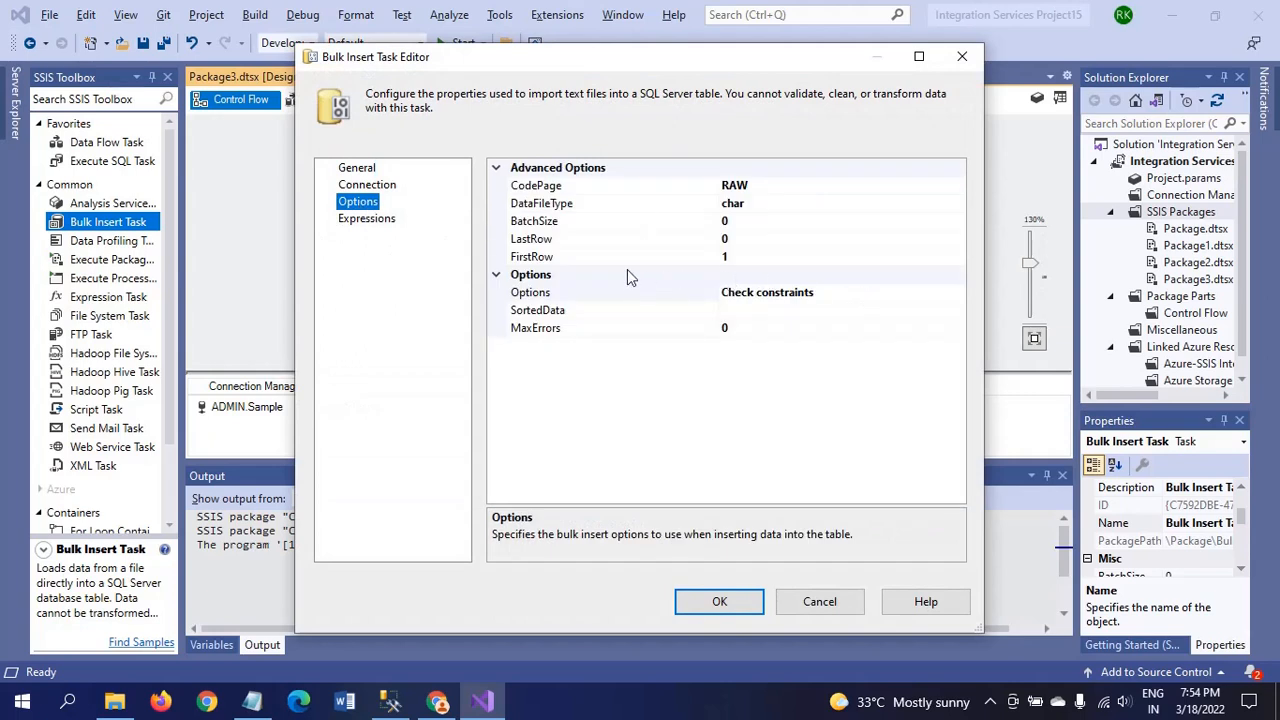
{"action": "left_click", "coordinate": [750, 256]}
{"action": "key", "text": "BackSpace"}
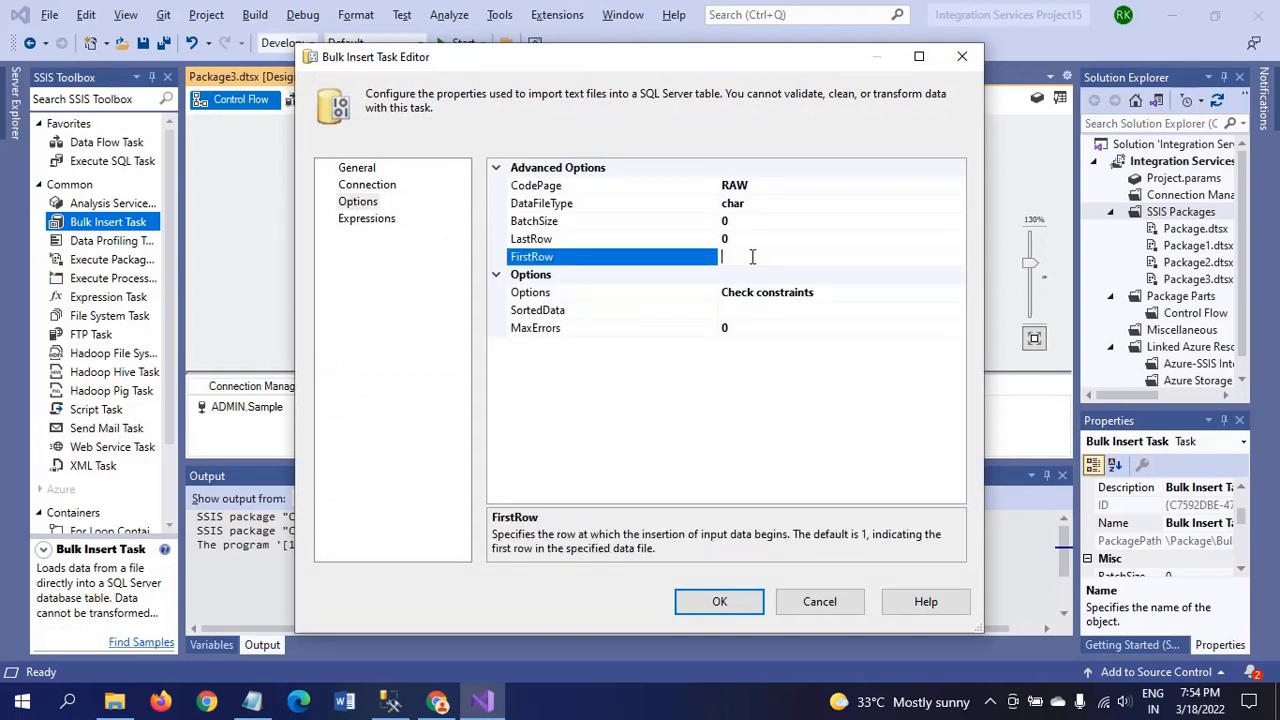
{"action": "type", "text": "2"}
{"action": "left_click", "coordinate": [720, 603]}
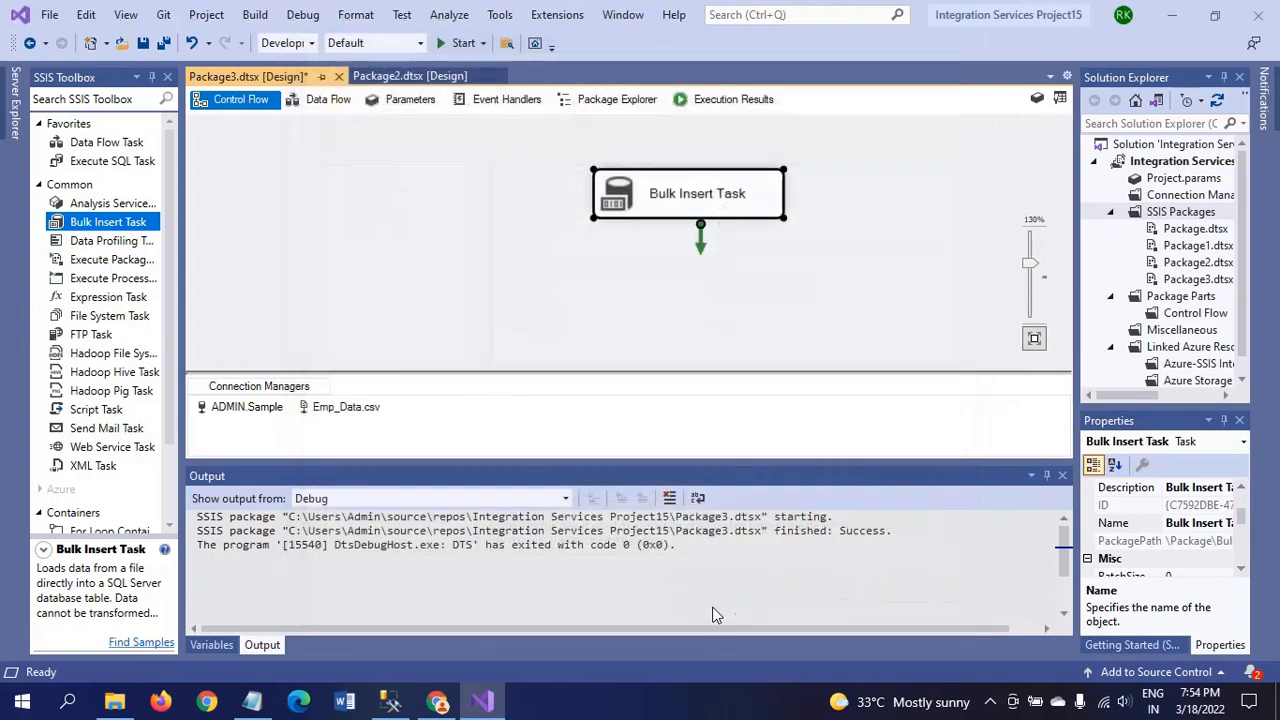
Switch to SQL Server Management Studio and execute only the "Truncate table [employee_tbl]" statement to empty the table.
{"action": "key", "text": "alt+Tab"}
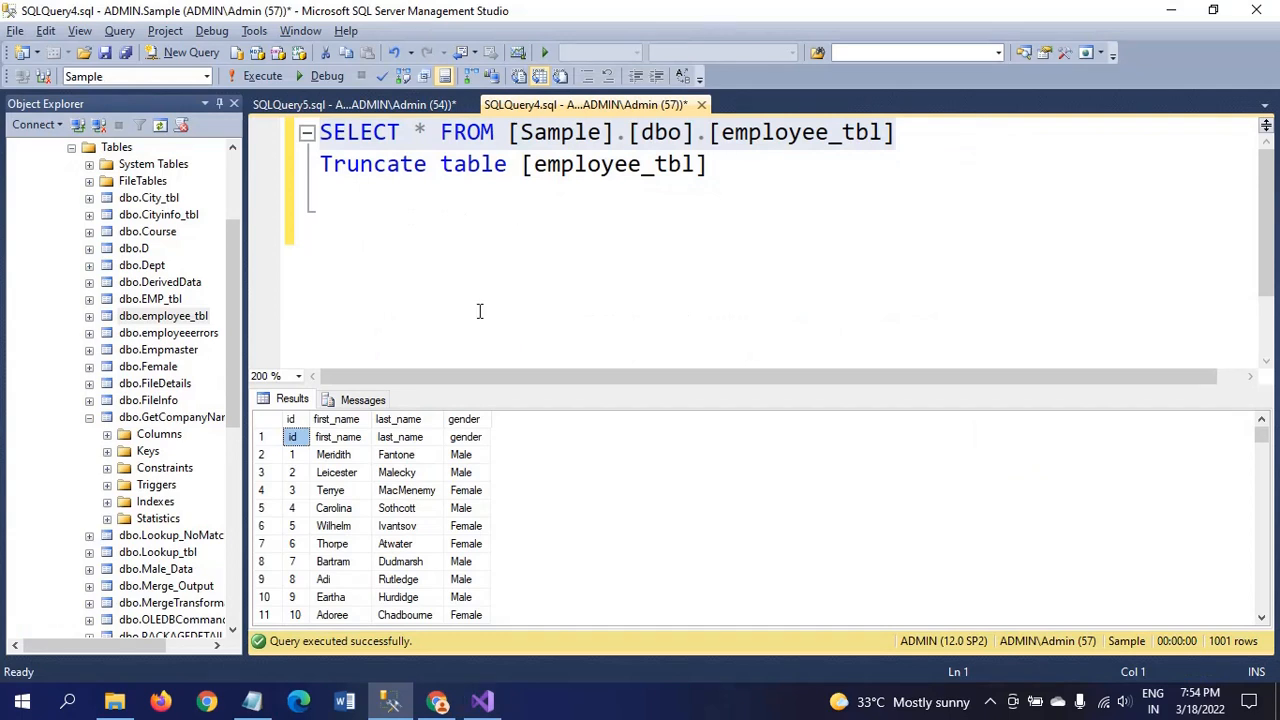
{"action": "left_click", "coordinate": [737, 164]}
{"action": "key", "text": "shift+Home"}
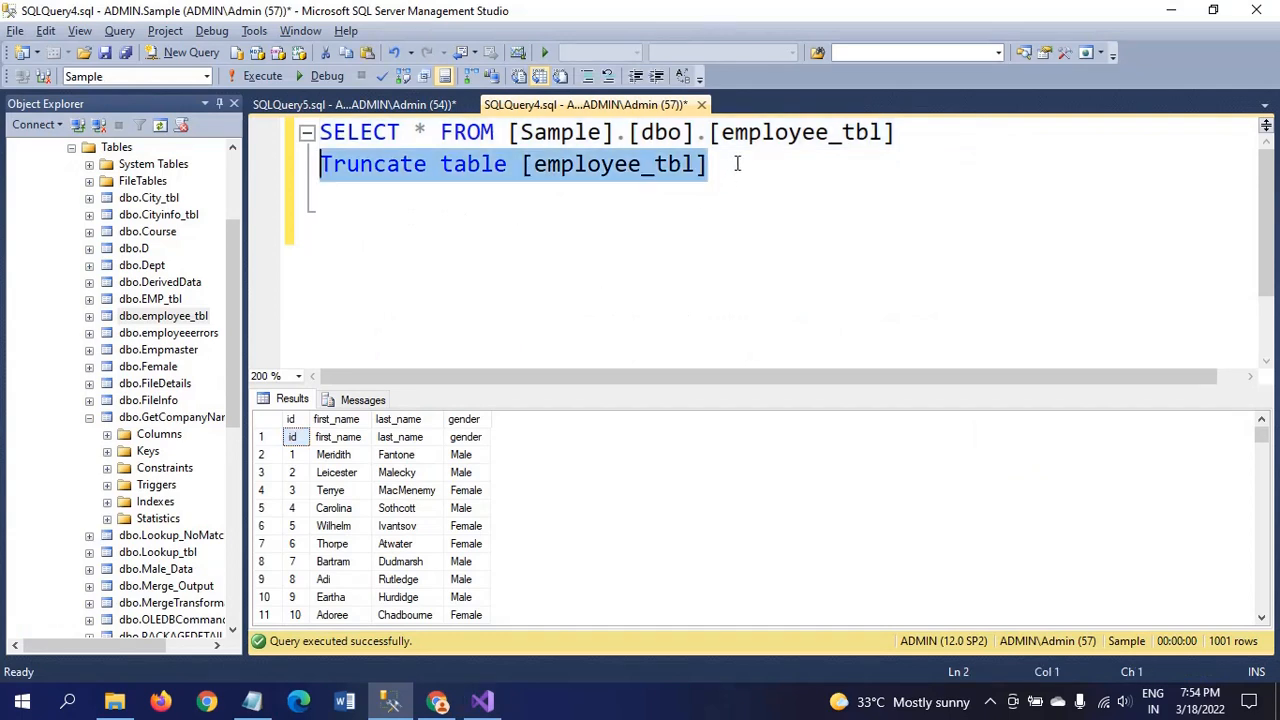
{"action": "left_click", "coordinate": [245, 77]}
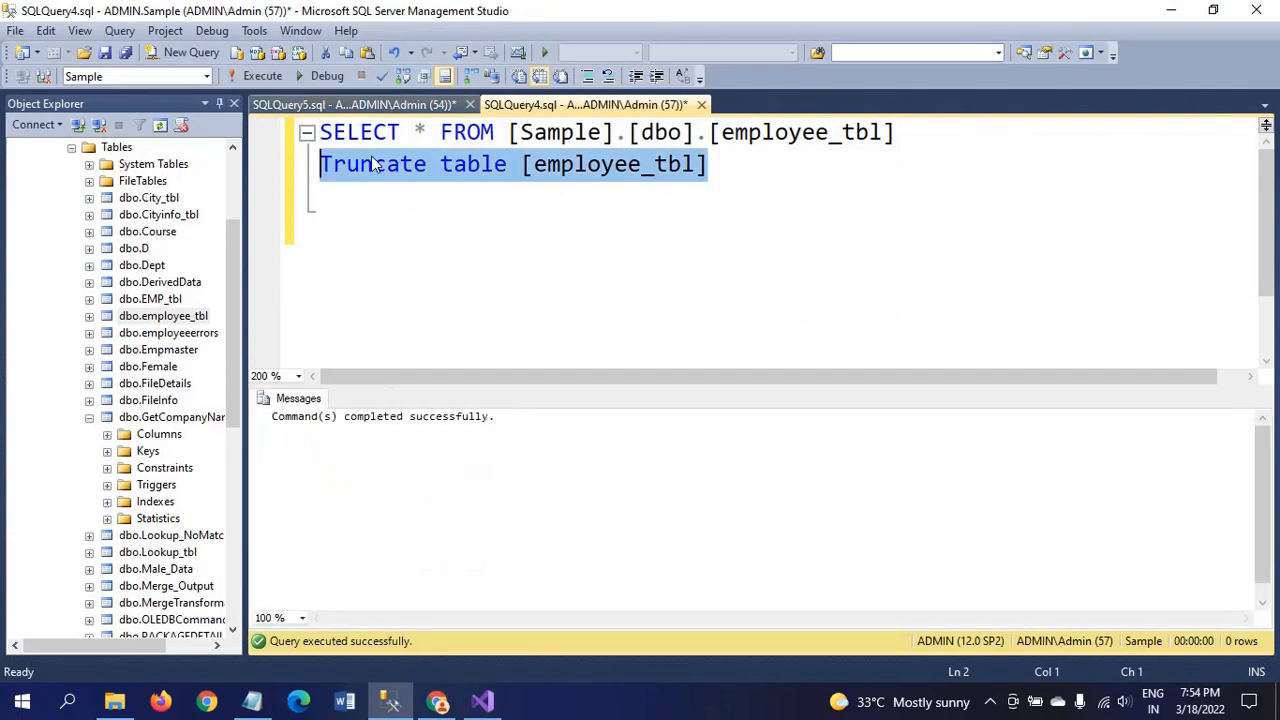
Return to Visual Studio, run Package3.dtsx to reload employee_tbl, and stop debugging.
{"action": "key", "text": "alt+Tab"}
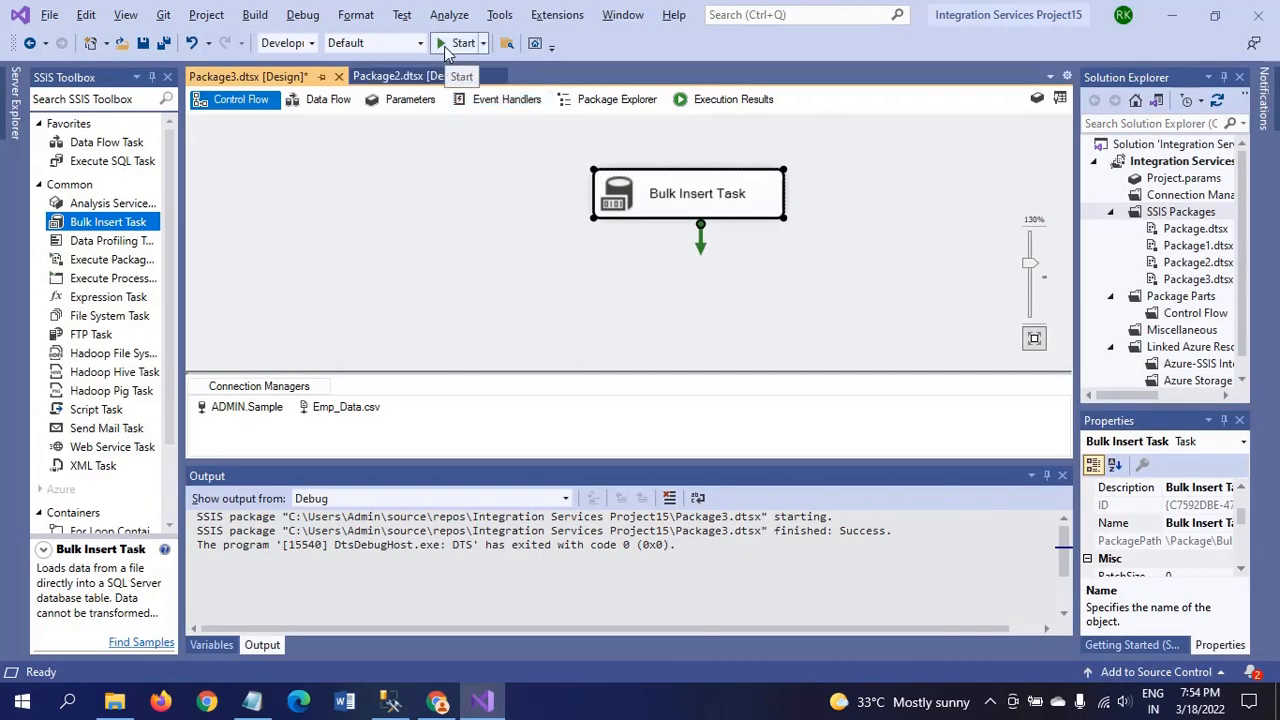
{"action": "left_click", "coordinate": [447, 50]}
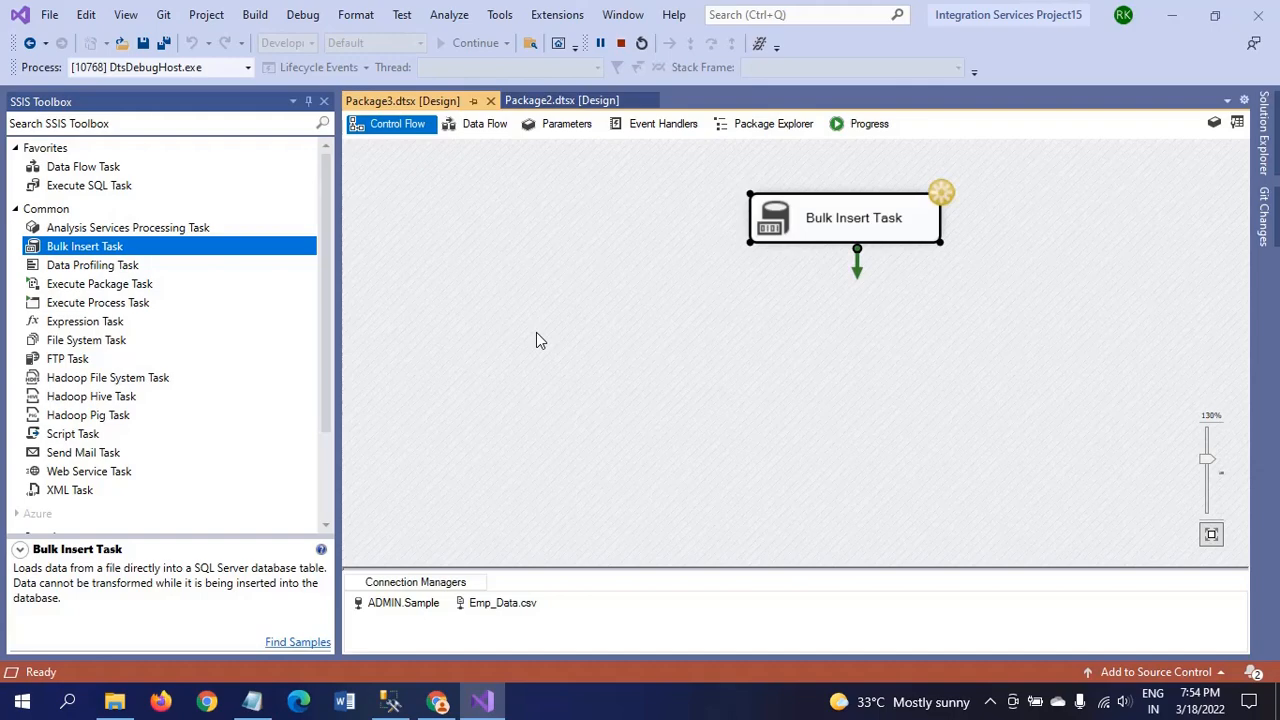
{"action": "left_click", "coordinate": [620, 45]}
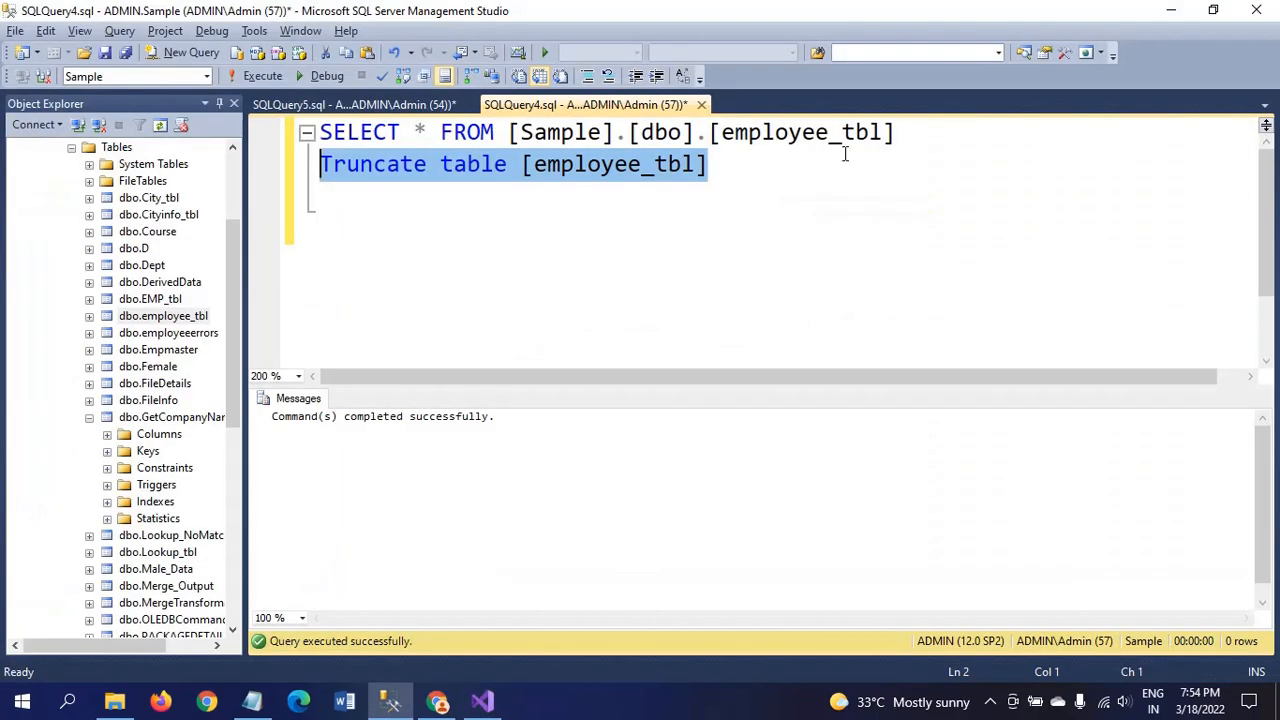
In SQL Server Management Studio, execute only the SELECT statement to check the first row of employee_tbl, and return to Visual Studio.
{"action": "left_click", "coordinate": [913, 131]}
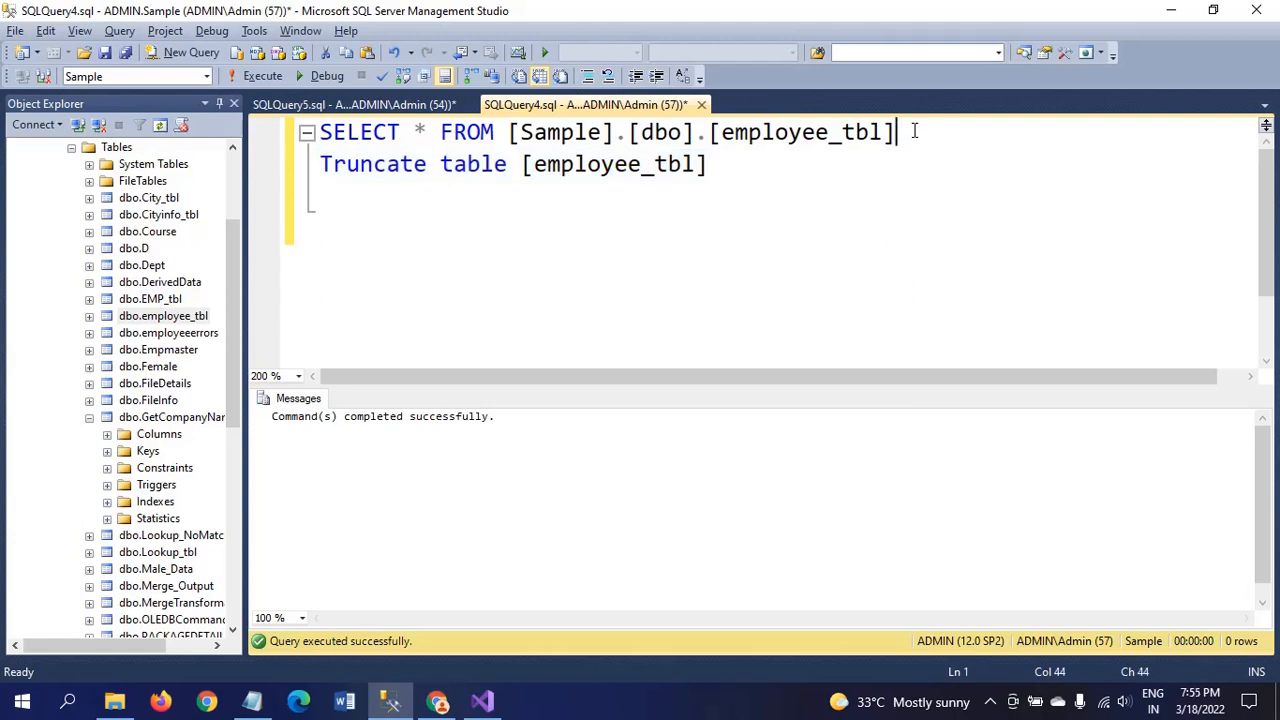
{"action": "key", "text": "shift+Home"}
{"action": "left_click", "coordinate": [280, 80]}
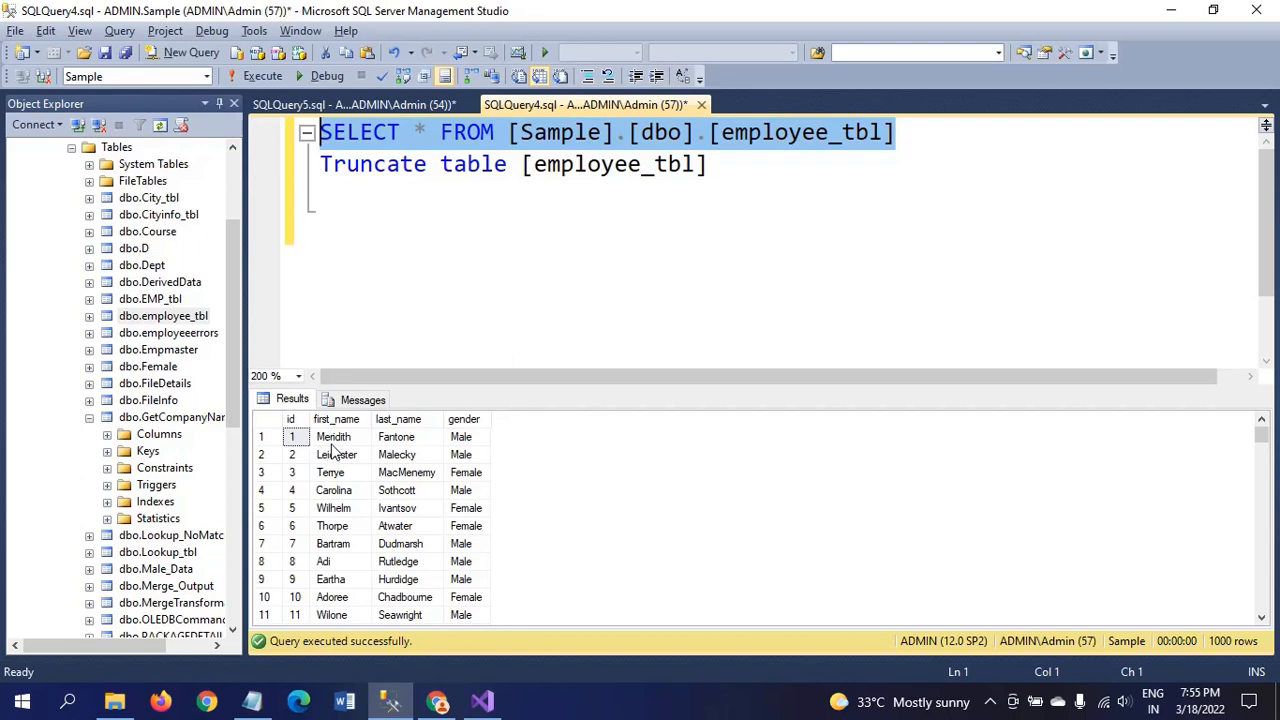
{"action": "key", "text": "alt+Tab"}
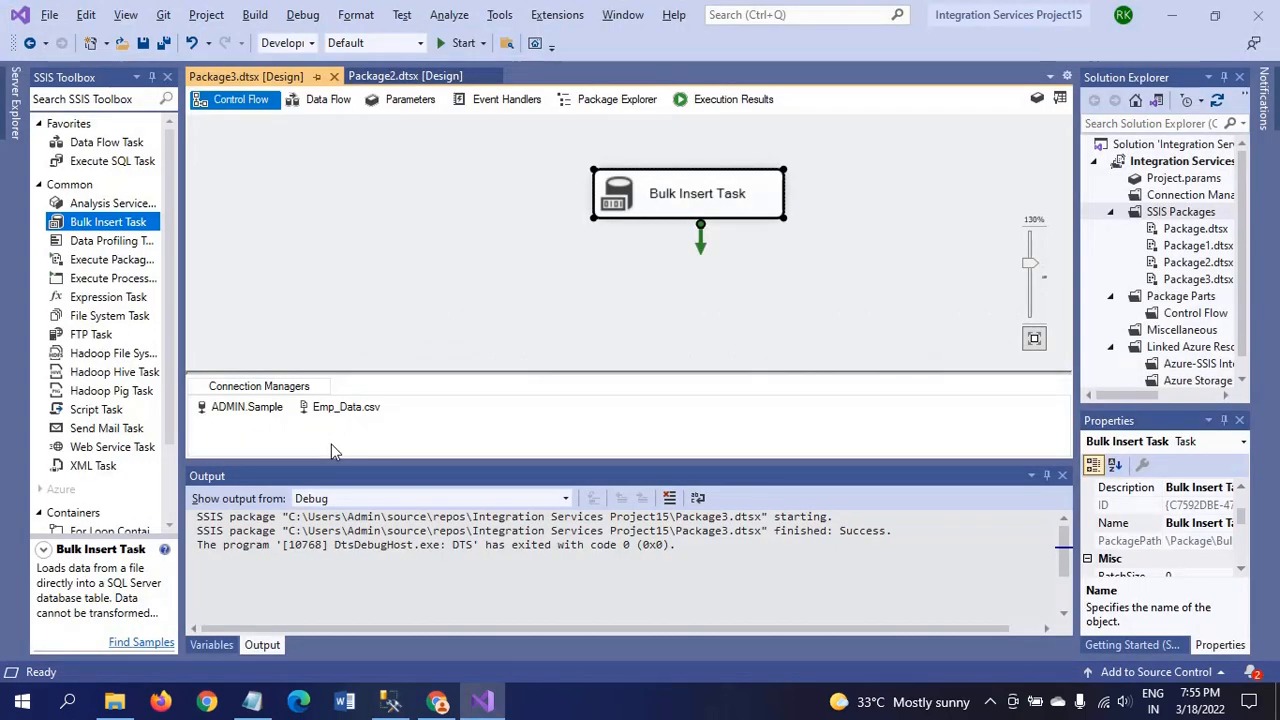